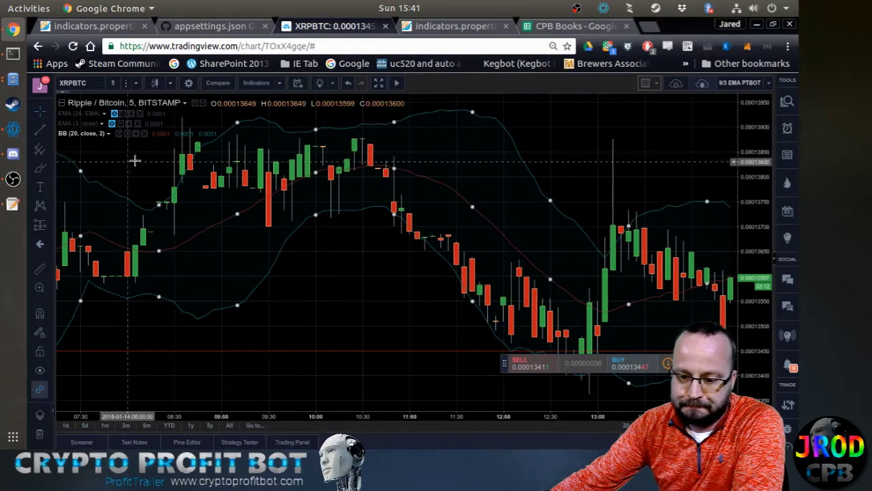
Review the indicator list and the Bollinger Bands inputs and styles without changing anything
left_click(250, 83)
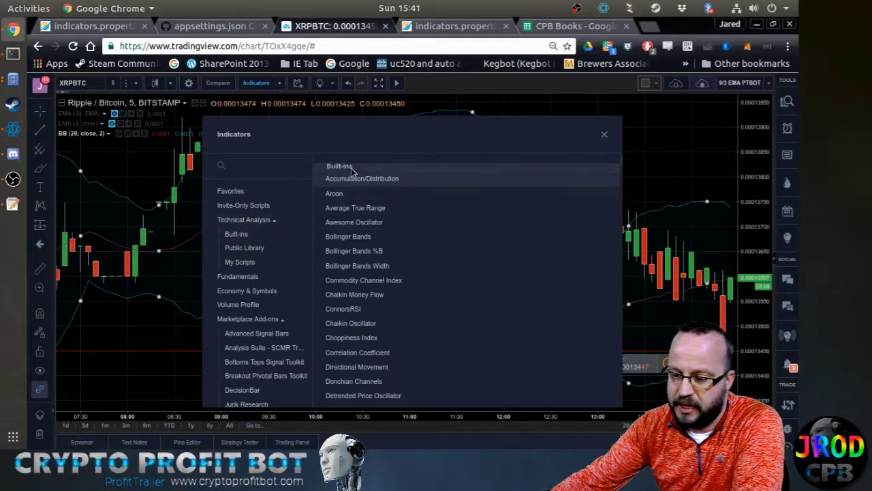
left_click(604, 134)
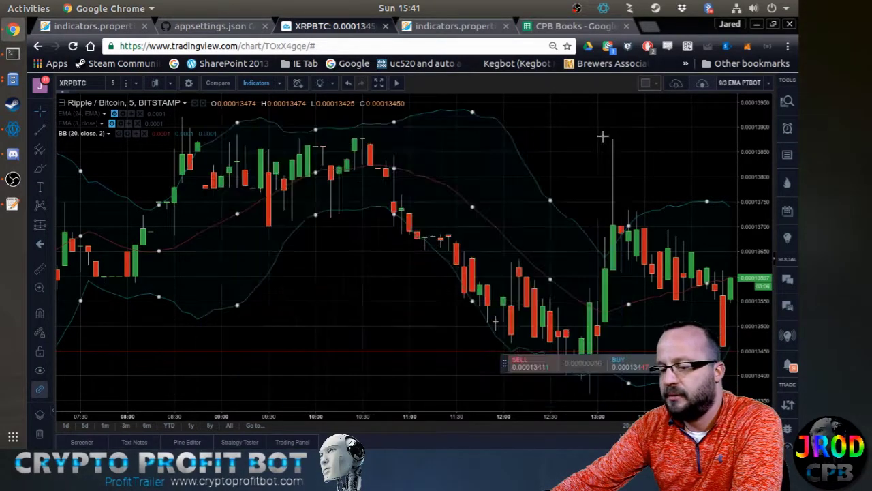
left_click(127, 135)
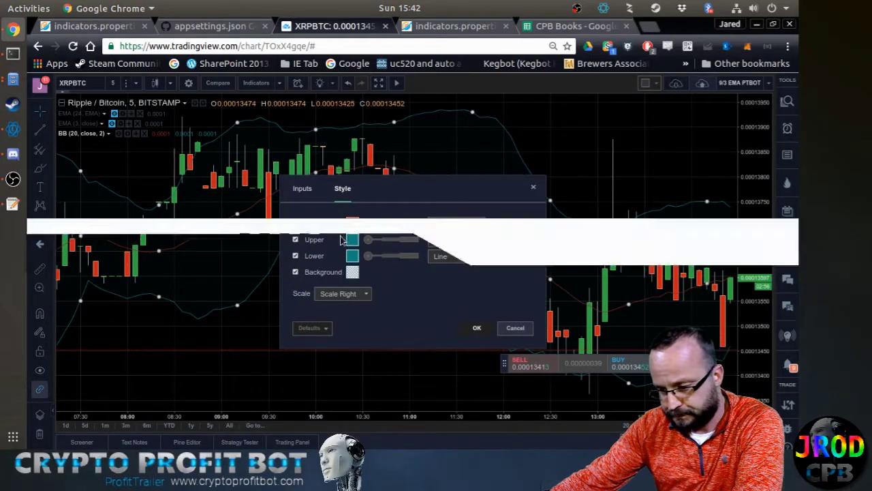
left_click(307, 193)
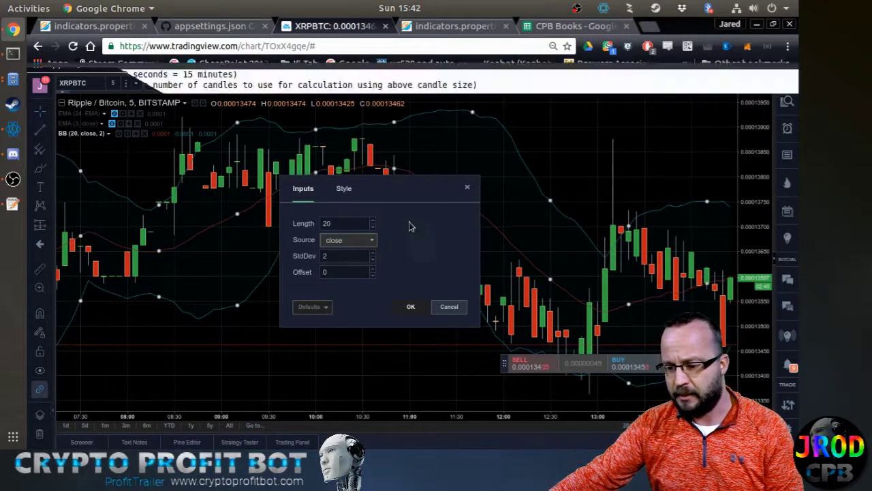
left_click(343, 188)
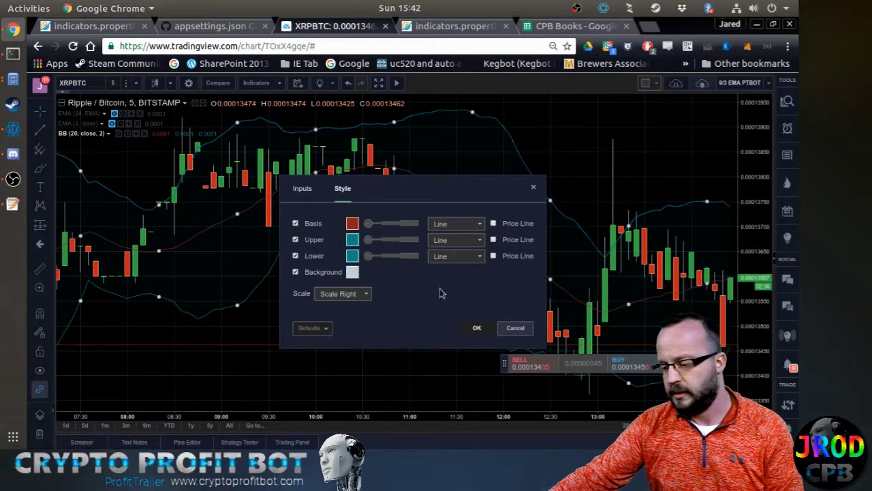
left_click(516, 329)
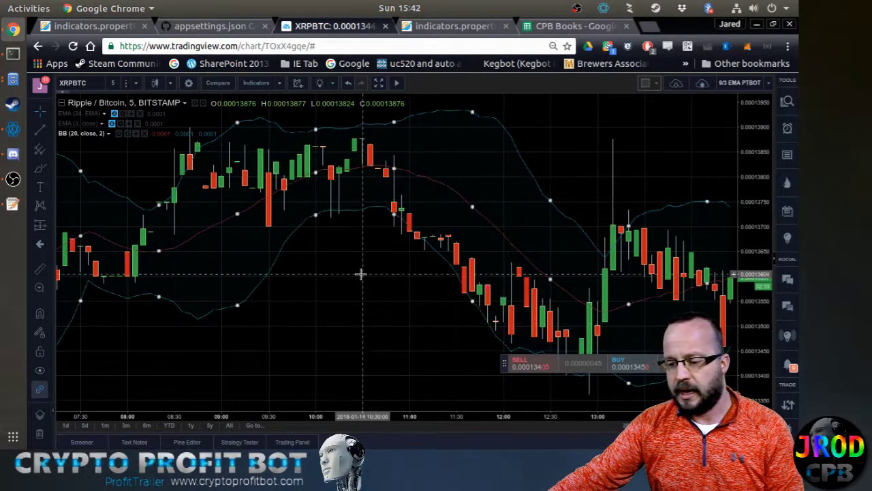
Highlight the BB_period setting in the indicator.txt notes, then return to the chart
left_click(13, 204)
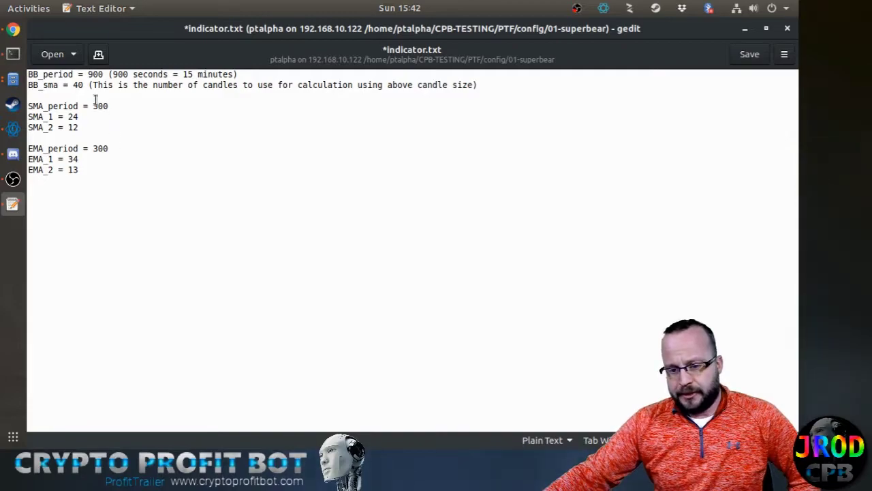
left_click_drag(28, 75, 95, 74)
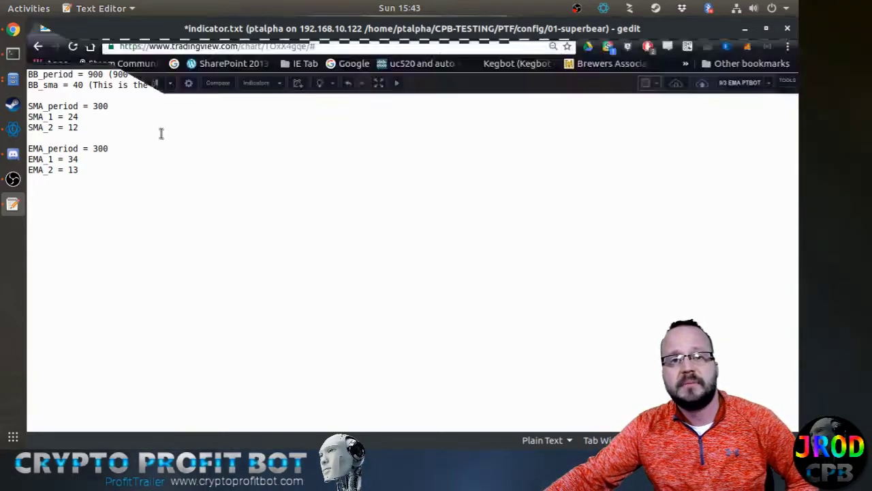
left_click(13, 31)
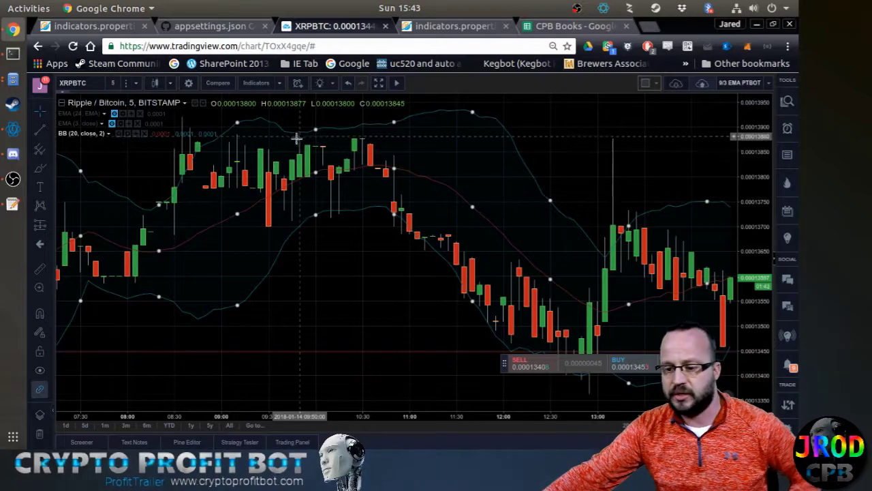
Switch the XRPBTC chart to 15-minute candles and bring indicator.txt back in front
key("alt+Tab")
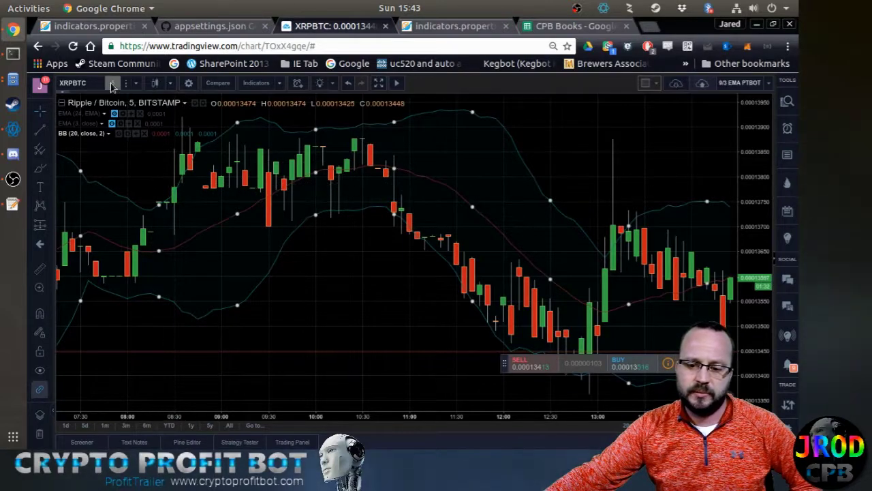
left_click(137, 82)
left_click(126, 144)
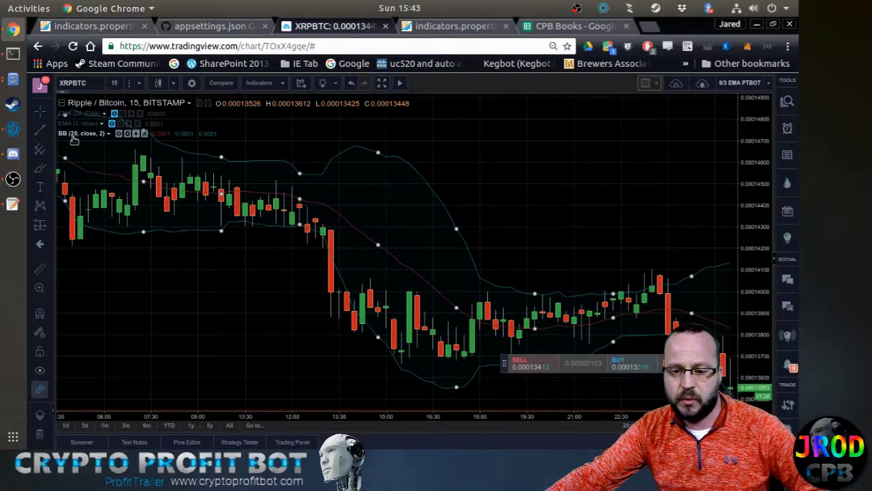
left_click(13, 205)
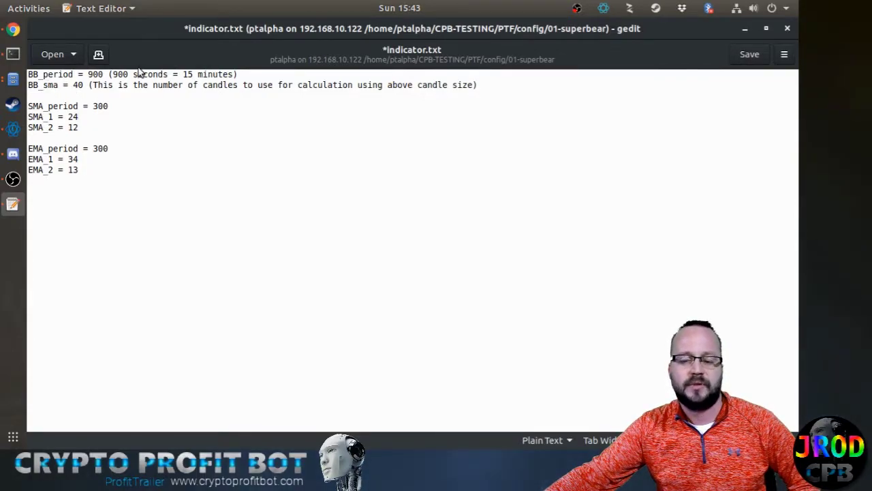
Change the Bollinger Bands length on the XRPBTC chart to 40
left_click(14, 32)
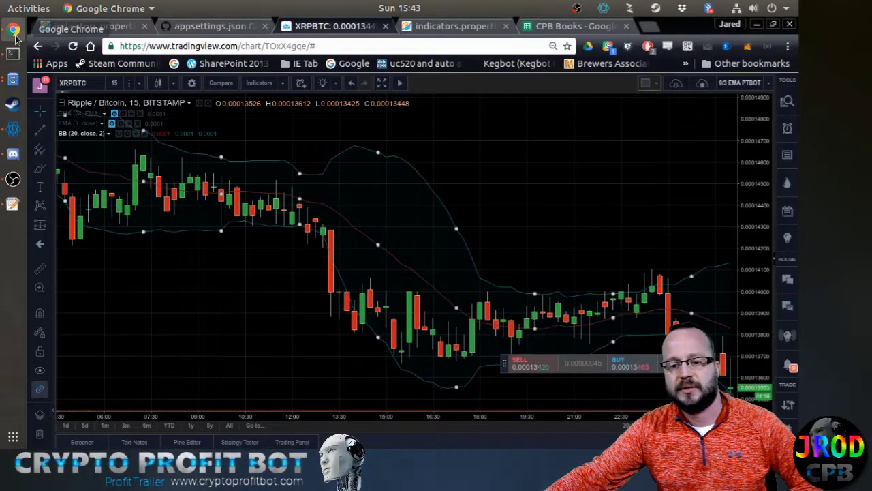
left_click(127, 133)
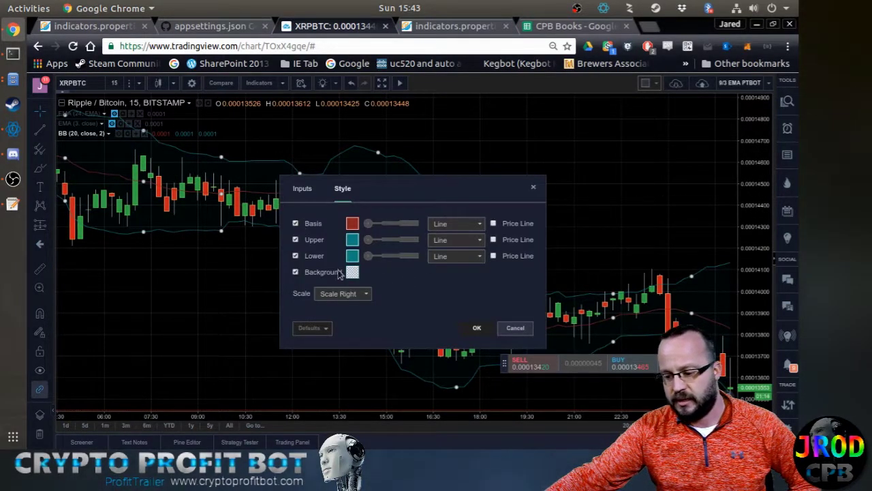
left_click(303, 189)
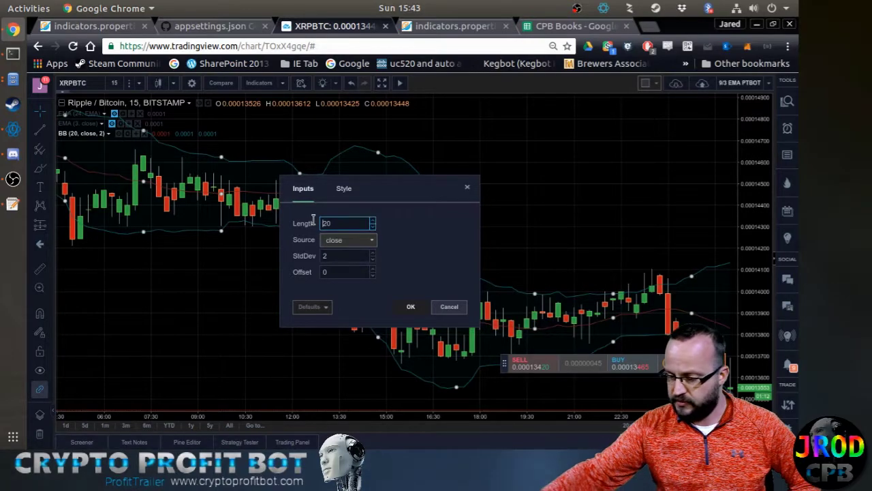
type("40")
left_click(414, 306)
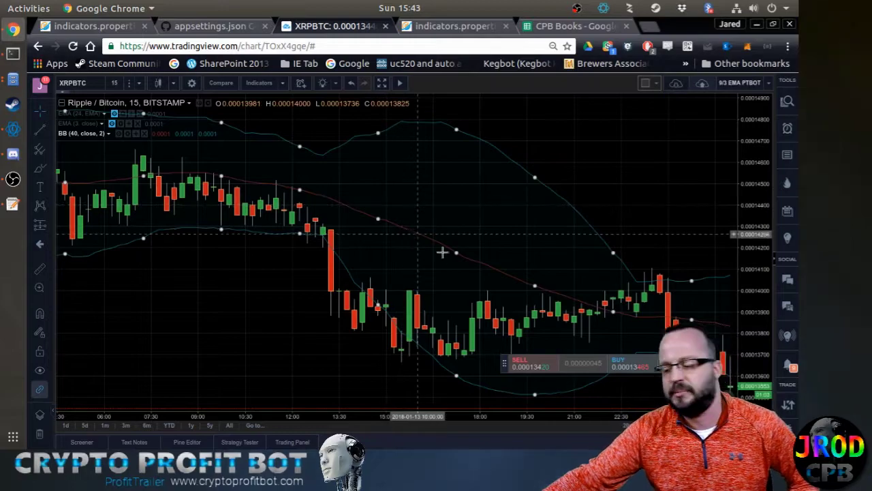
Pan the XRPBTC chart past the 14th to the most recent candles
left_click_drag(432, 265, 556, 239)
left_click_drag(443, 152, 201, 222)
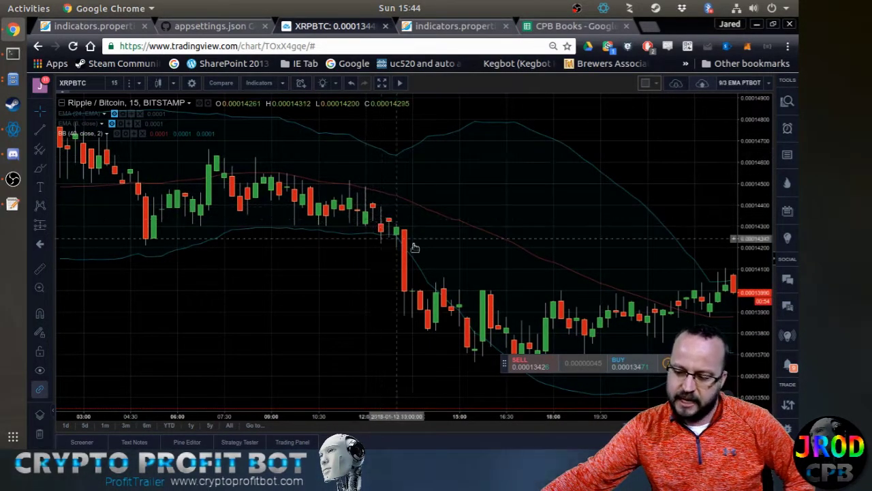
left_click_drag(428, 247, 190, 188)
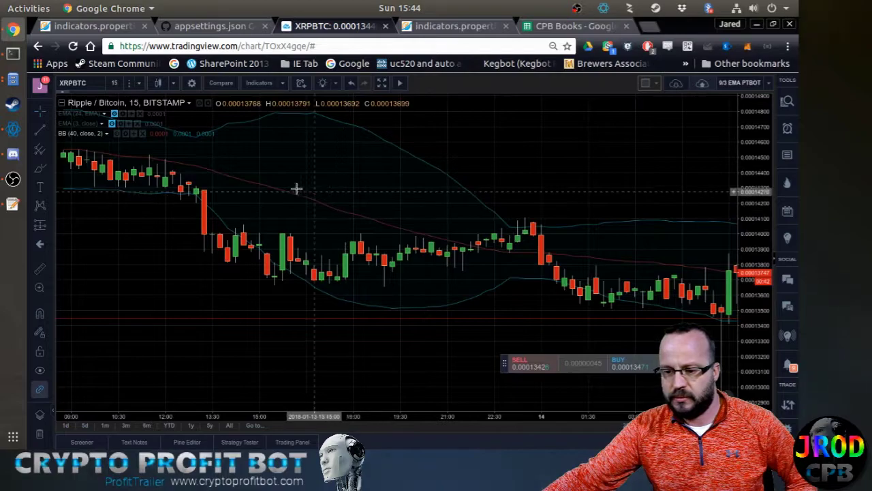
left_click_drag(490, 189, 371, 278)
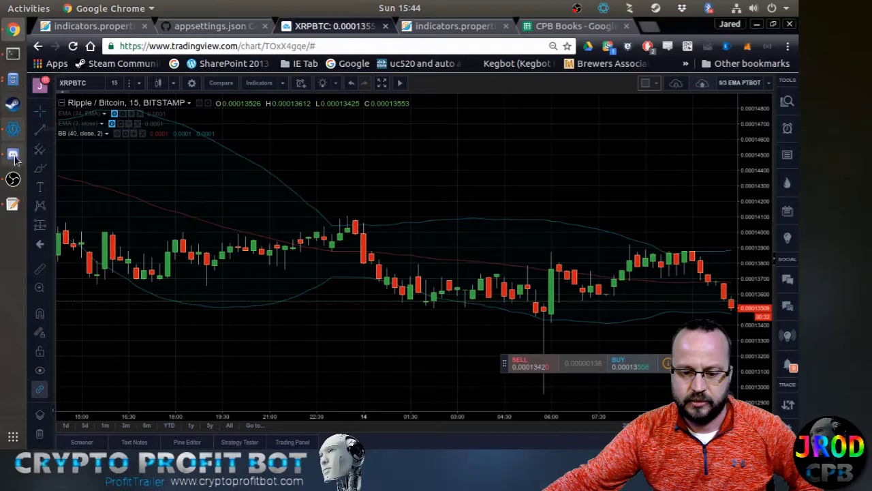
Open appsettings.json from the PTF config folder in the file browser
left_click(13, 79)
left_click(130, 92)
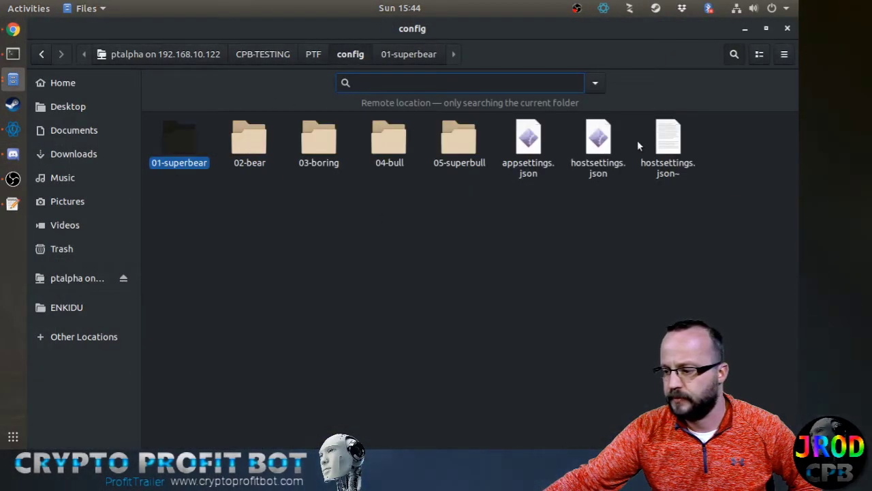
left_click(532, 144)
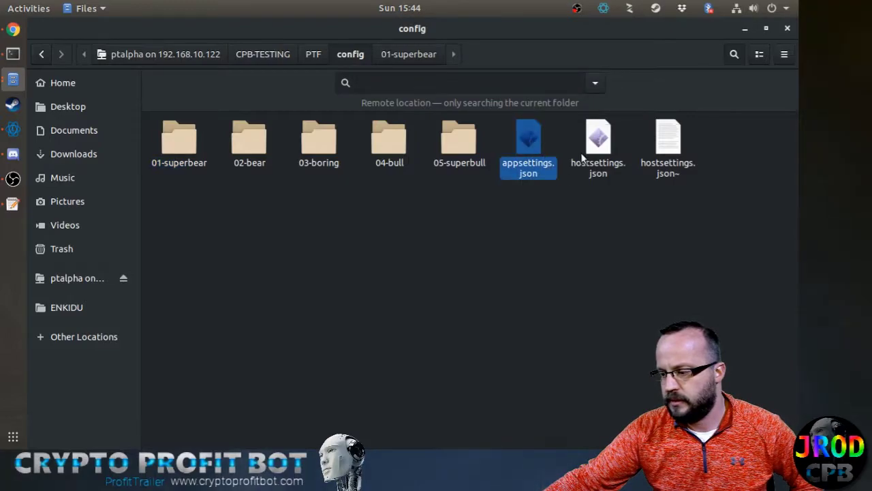
double_click(537, 143)
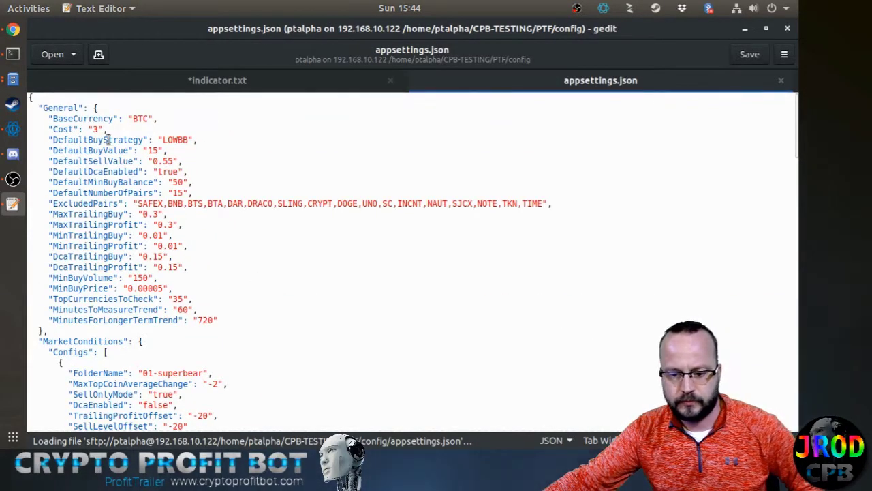
left_click_drag(194, 141, 49, 141)
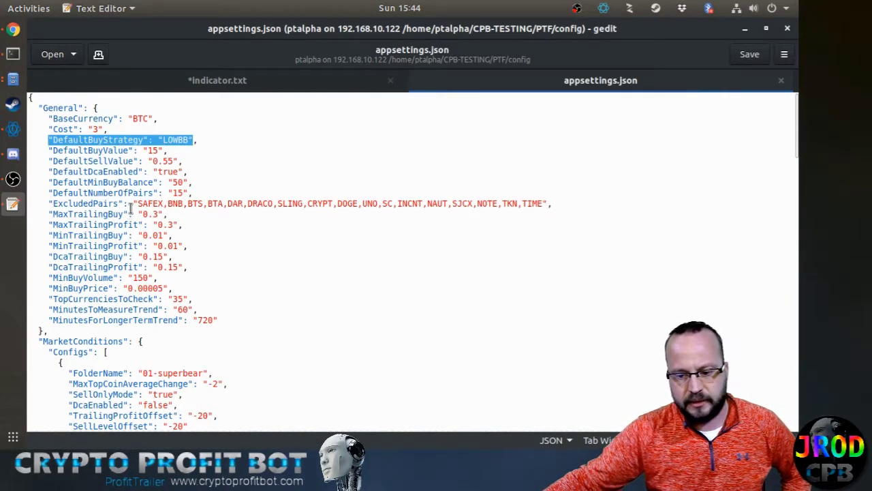
left_click_drag(49, 150, 162, 150)
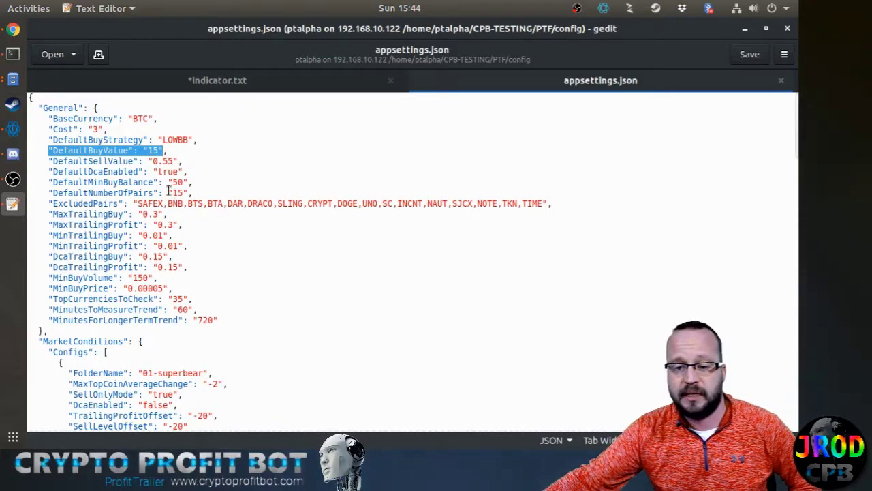
Measure the price drop across a few XRPBTC candles, then clear the measurement
left_click(13, 30)
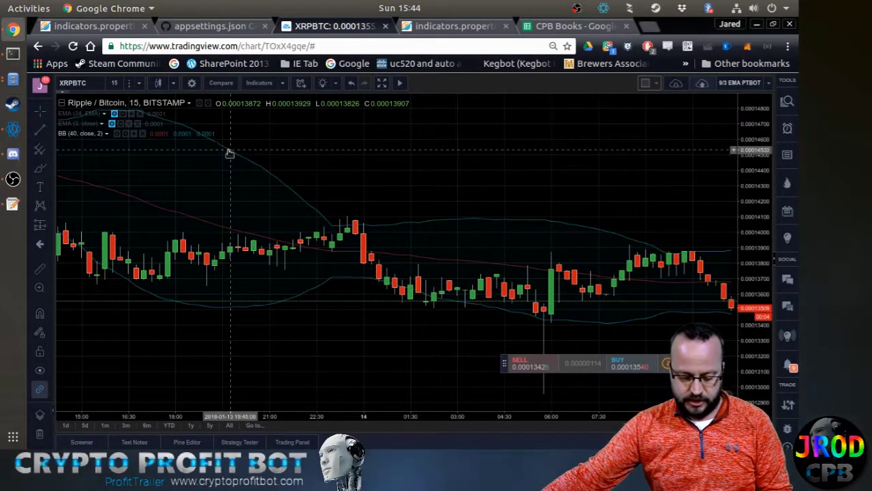
left_click_drag(229, 153, 277, 304)
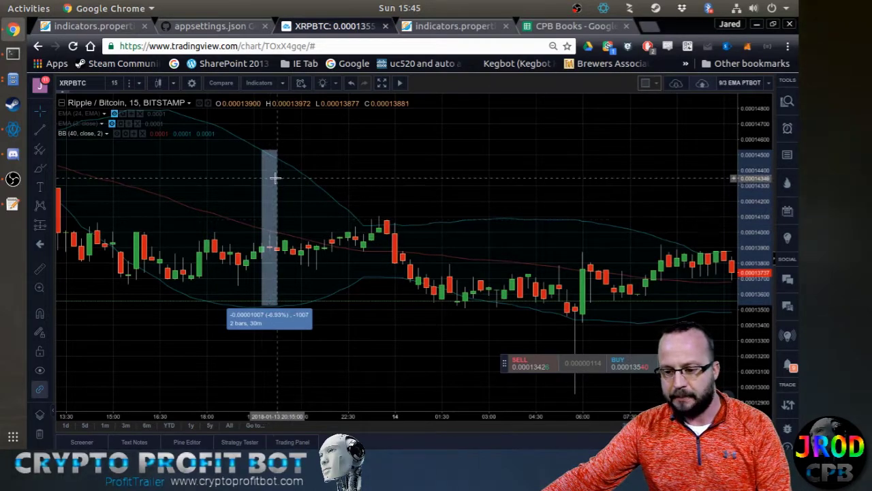
left_click(271, 279)
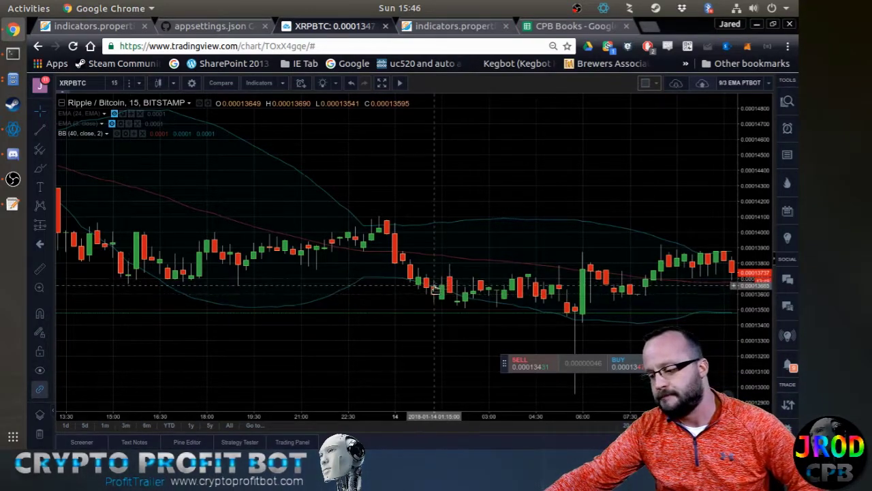
Zoom and pan the 15-minute XRPBTC chart to its most recent candles
scroll(449, 319, "down", 1)
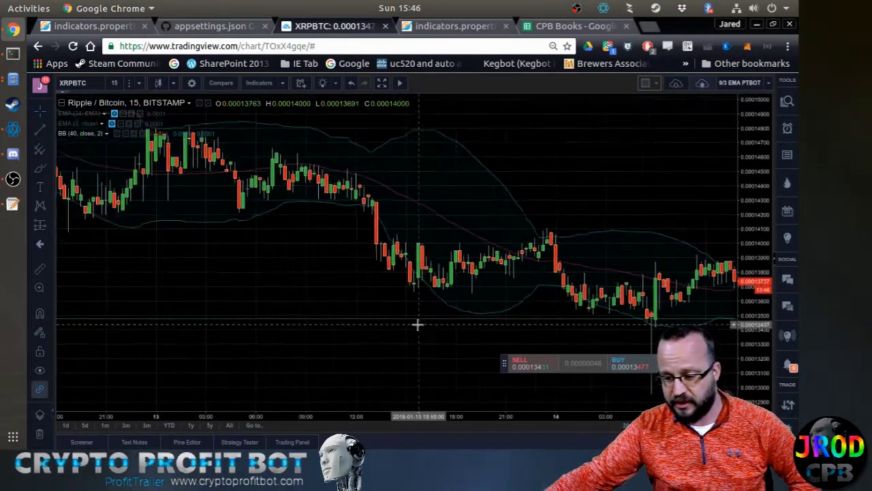
scroll(418, 325, "down", 5)
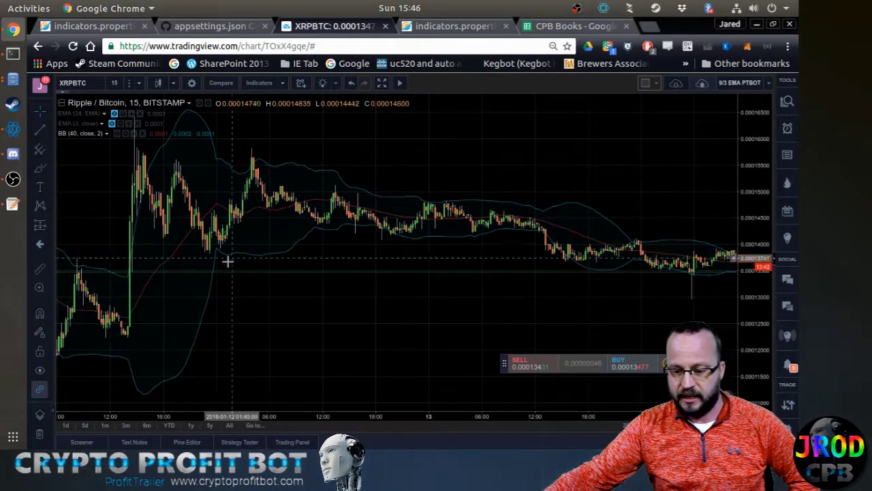
left_click_drag(350, 247, 200, 235)
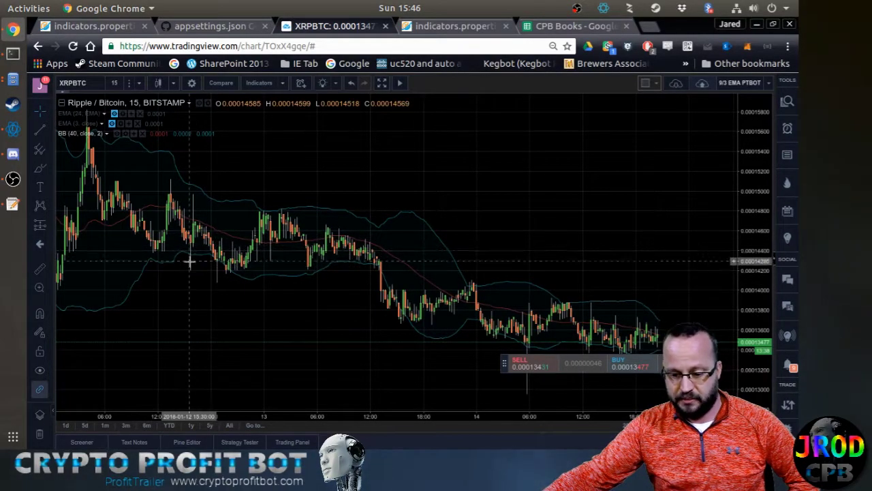
scroll(183, 281, "up", 3)
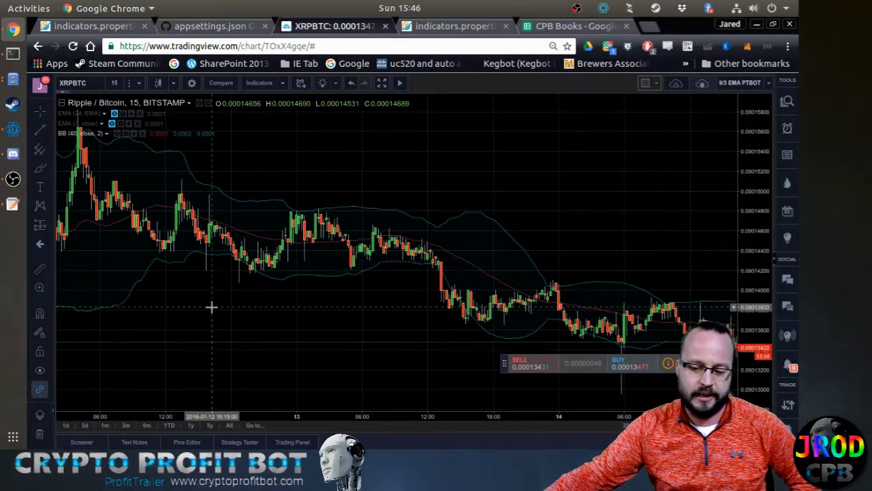
scroll(225, 308, "down", 1)
left_click_drag(423, 303, 406, 286)
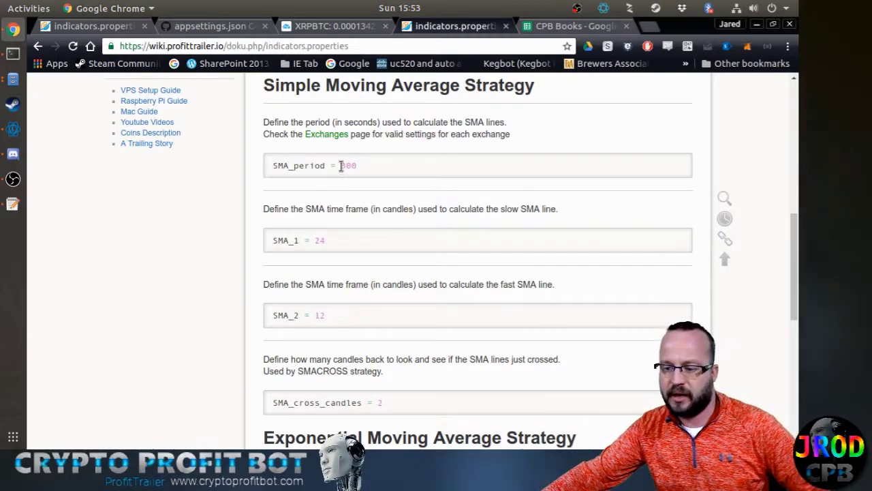
Highlight the wiki's SMA_period 300 and SMA_1 24 values, then clear the selection
left_click_drag(341, 165, 364, 165)
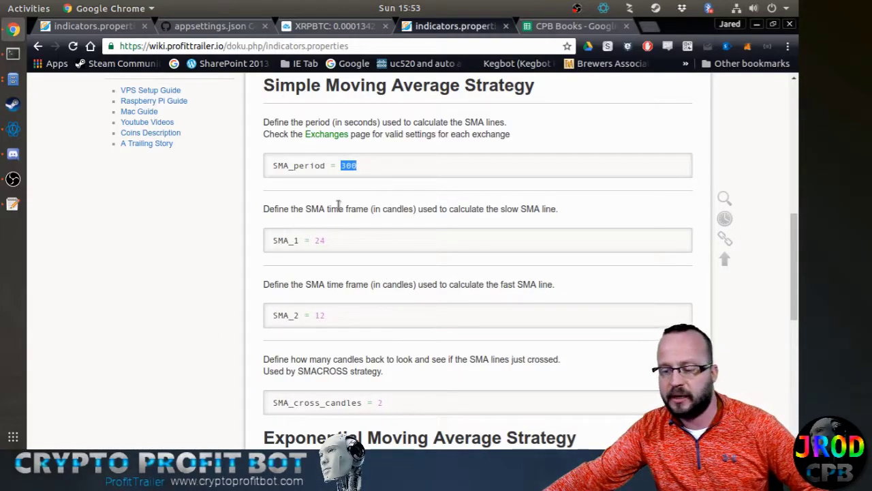
left_click_drag(326, 241, 316, 240)
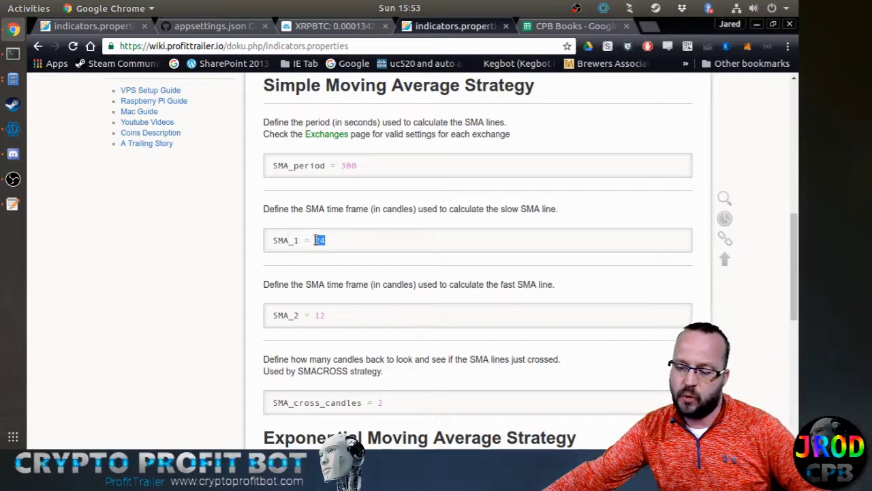
left_click(351, 244)
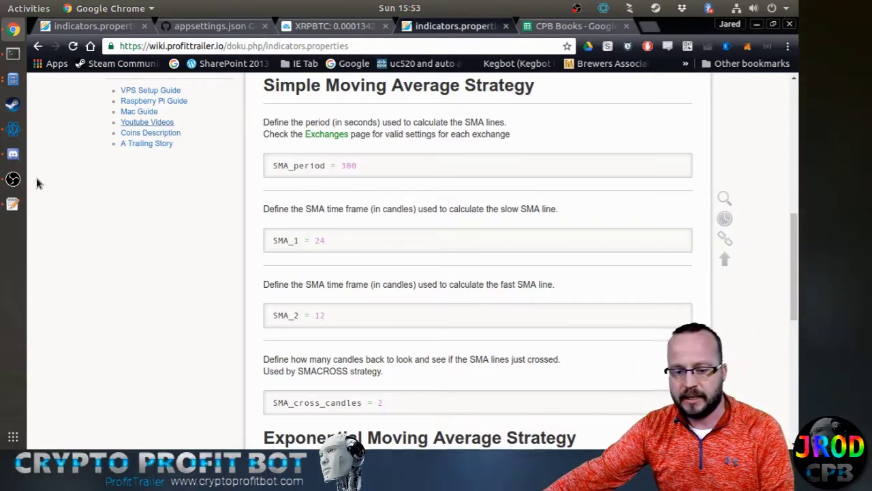
Check SMA_period 300 in indicator.txt, then return to the browser
left_click(13, 204)
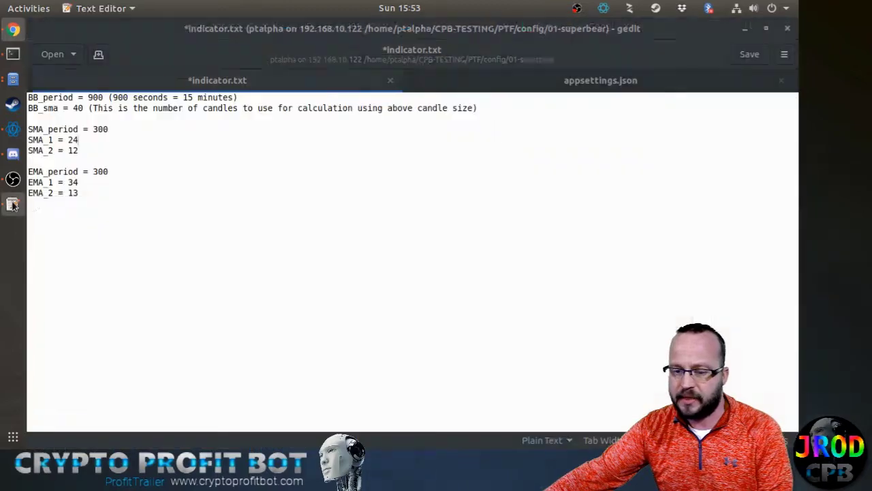
double_click(100, 129)
left_click(55, 140)
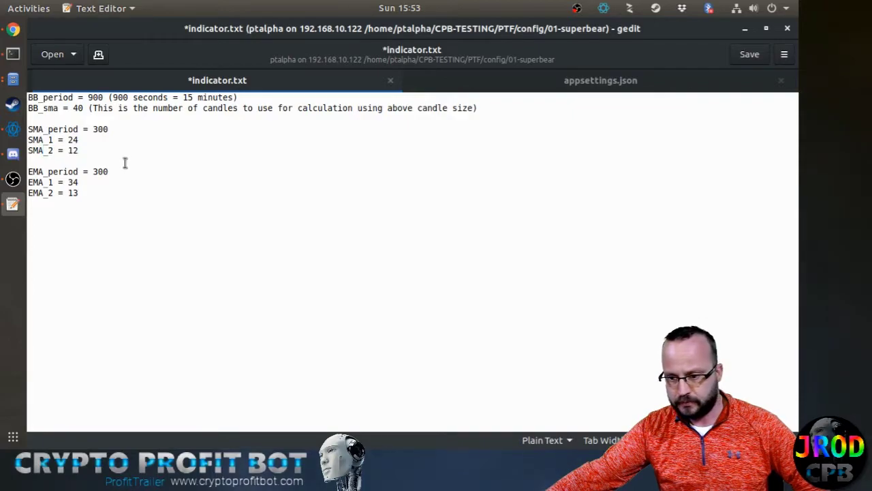
left_click(13, 29)
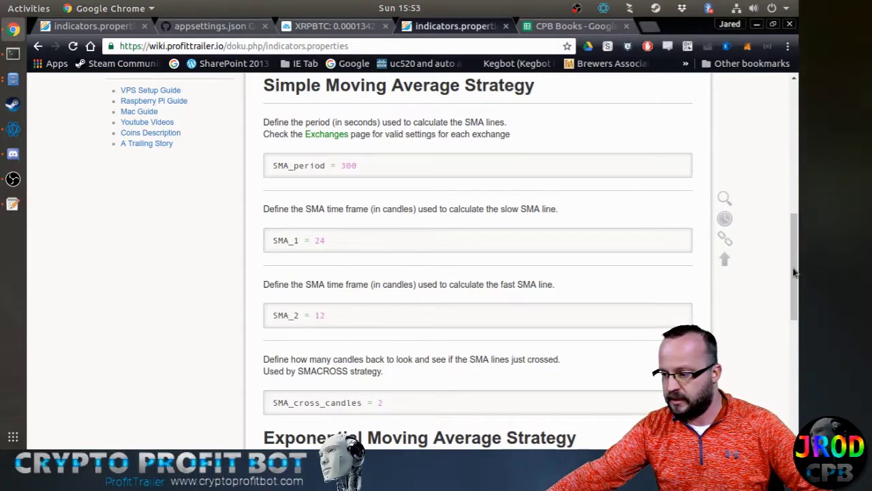
mouse_move(795, 270)
left_mouse_down()
mouse_move(802, 394)
mouse_move(787, 228)
mouse_move(788, 272)
left_mouse_up()
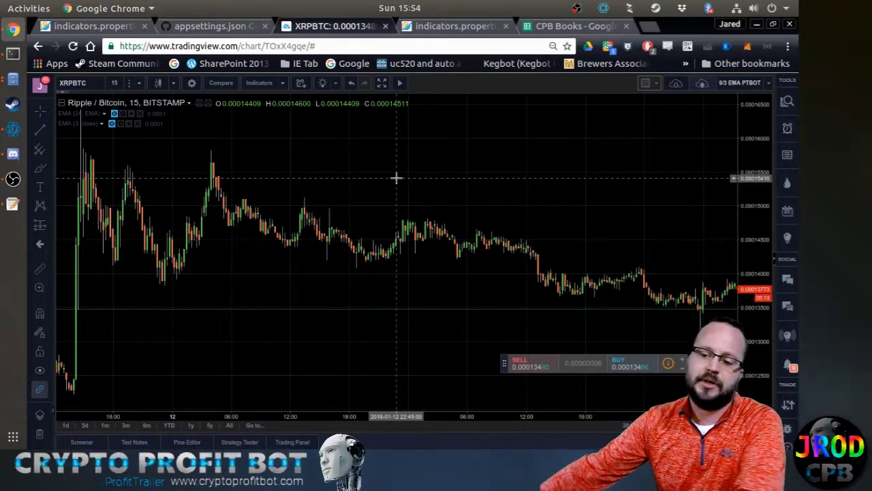
Add a Moving Average indicator found by searching 'moving' and edit its length
left_click(259, 82)
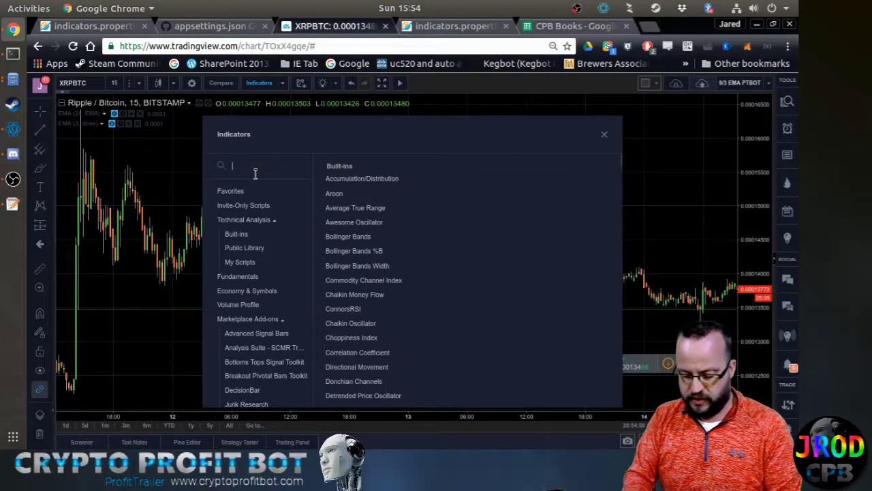
type("moving")
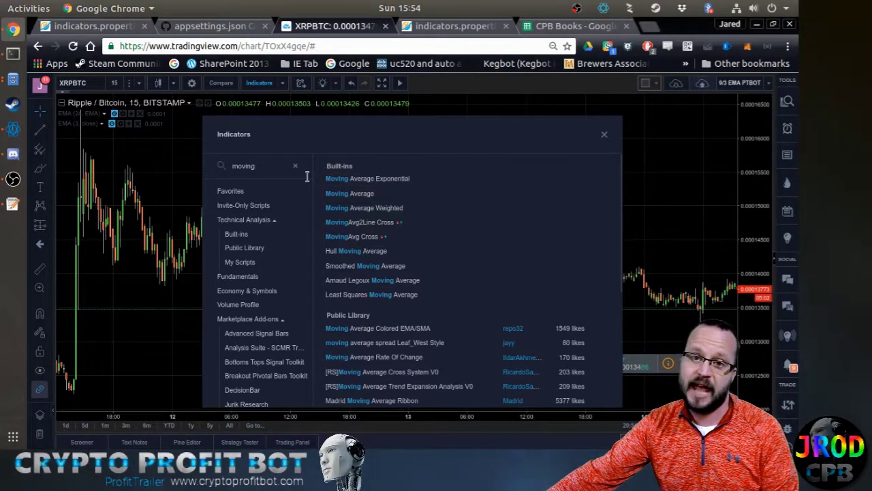
left_click(358, 194)
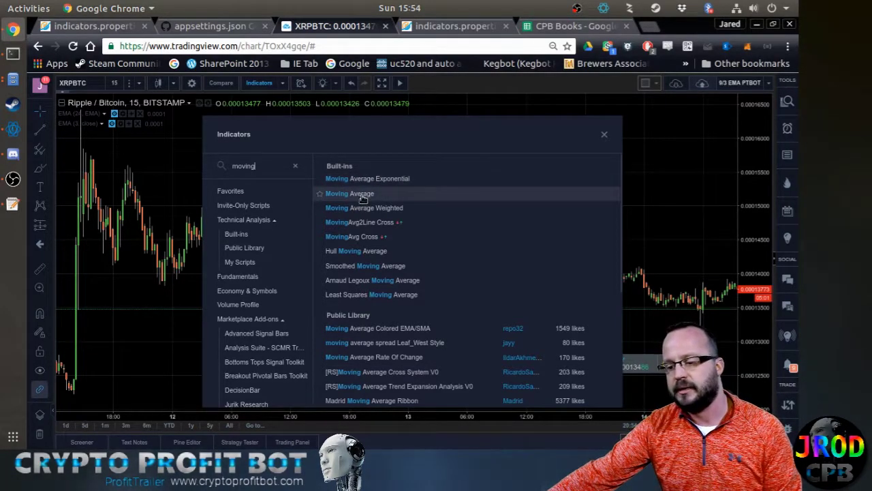
left_click(604, 134)
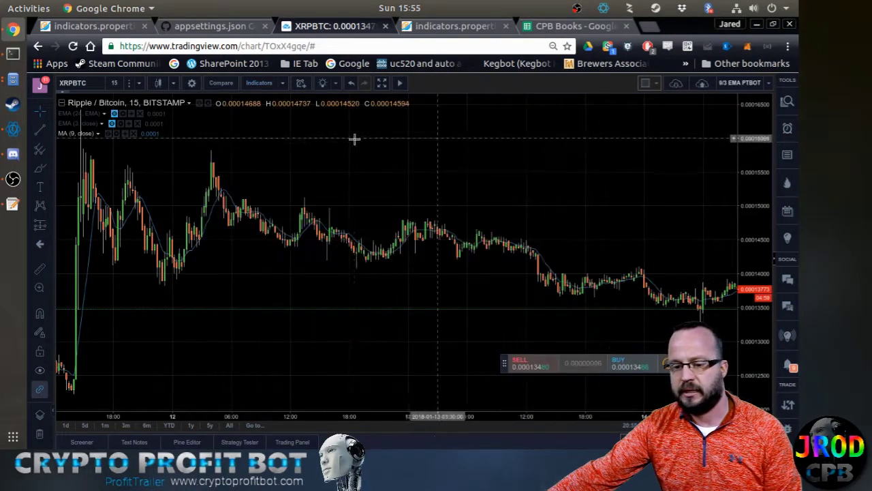
left_click(117, 134)
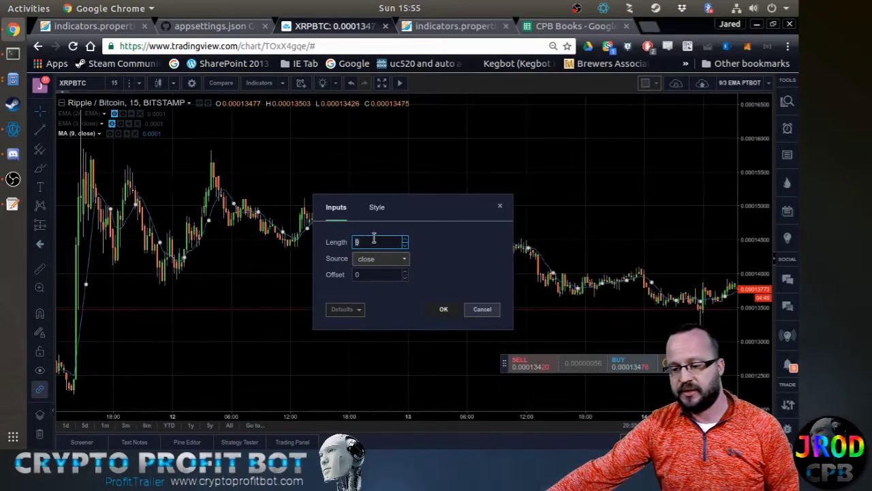
type("0")
key("Return")
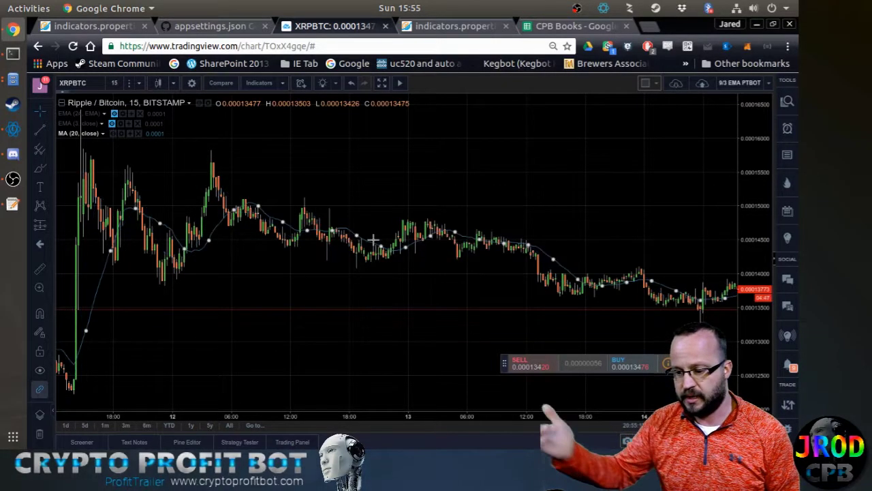
Look up SMA_1 24 and SMA_2 12 in indicator.txt
left_click(12, 204)
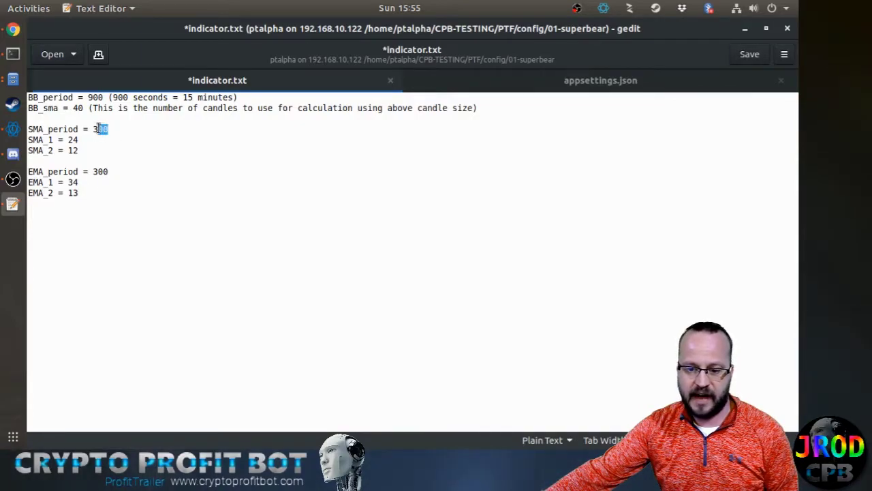
double_click(73, 140)
double_click(72, 150)
key("alt+Tab")
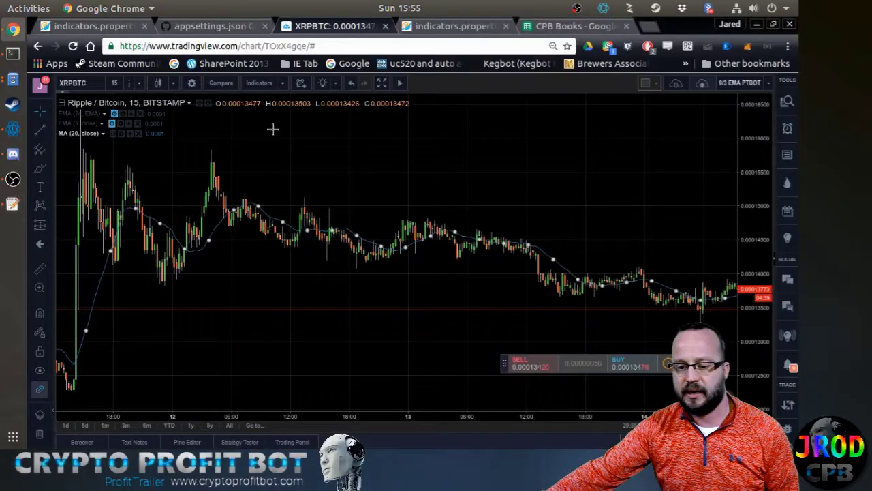
Set the Moving Average length from 20 to 24 and switch to 5-minute candles
left_click(122, 134)
double_click(361, 242)
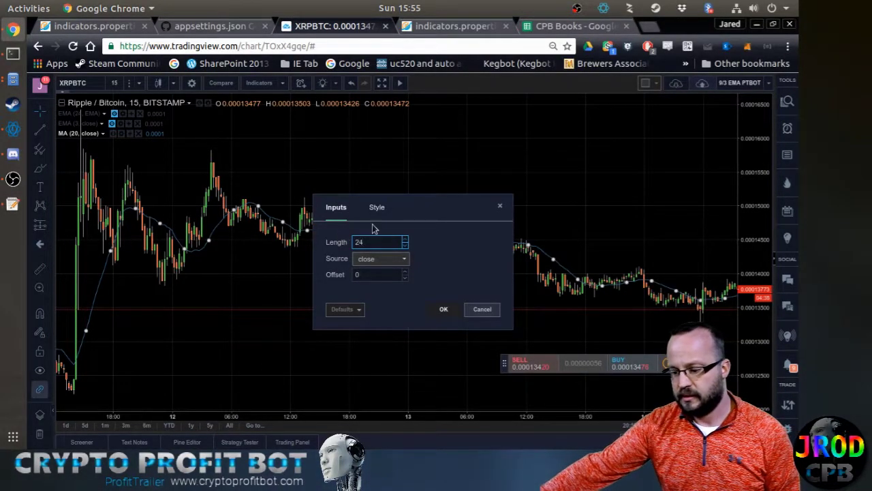
left_click(444, 312)
left_click(114, 82)
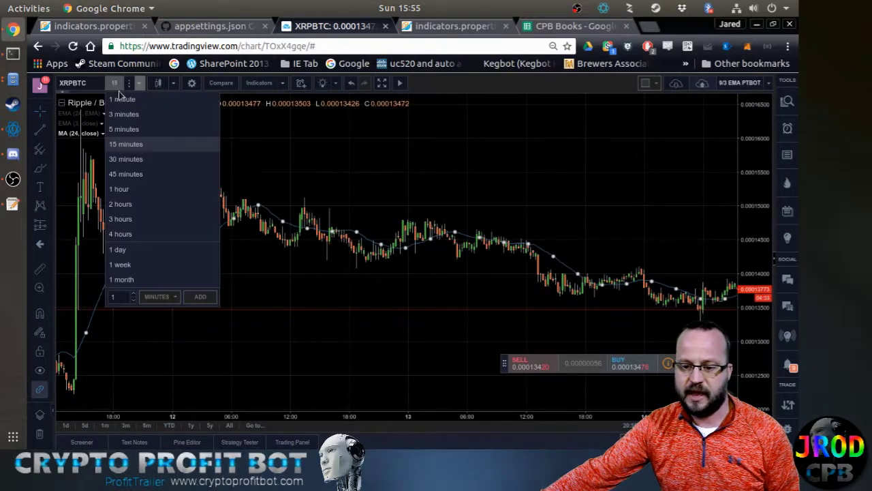
left_click(124, 129)
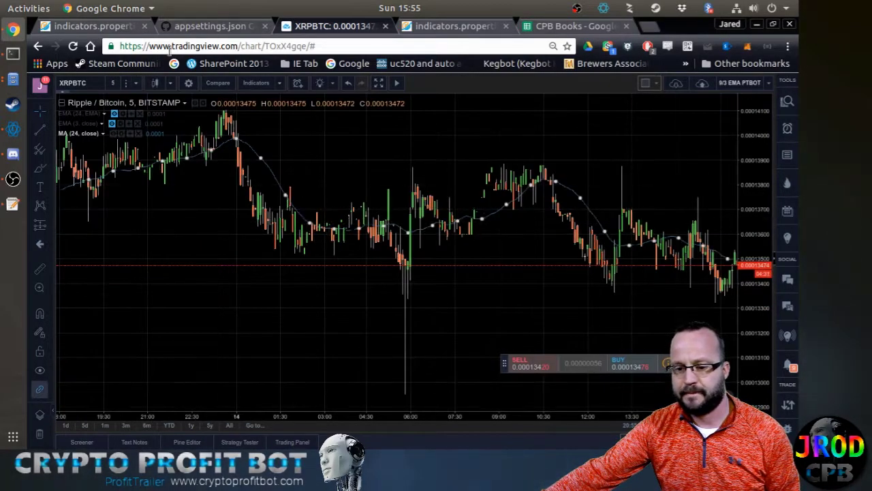
left_click(254, 84)
type("mo")
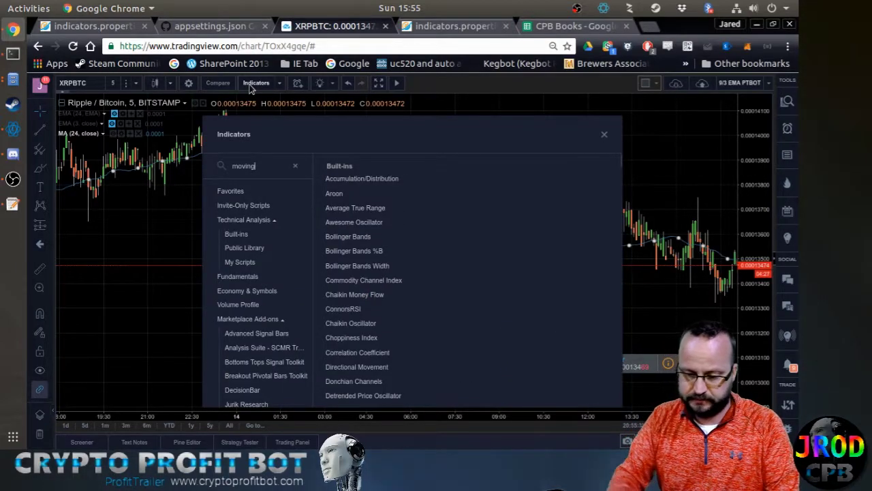
type("ving")
left_click(341, 194)
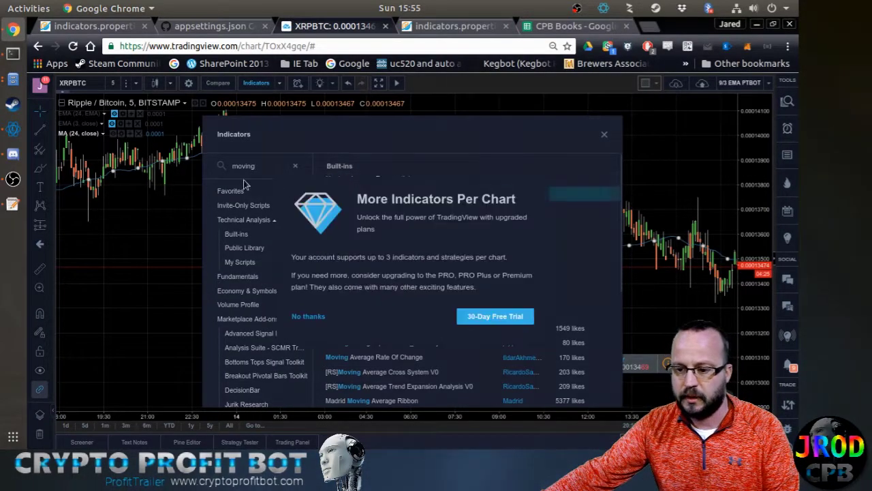
left_click(309, 316)
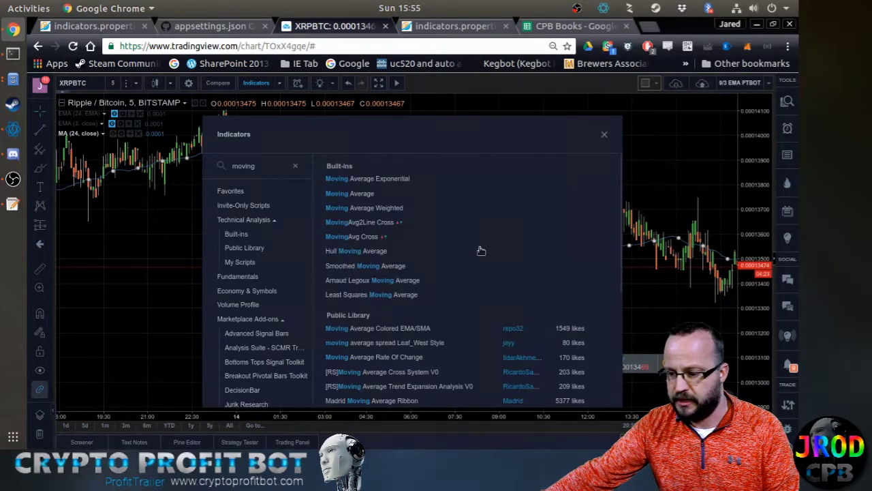
left_click(349, 196)
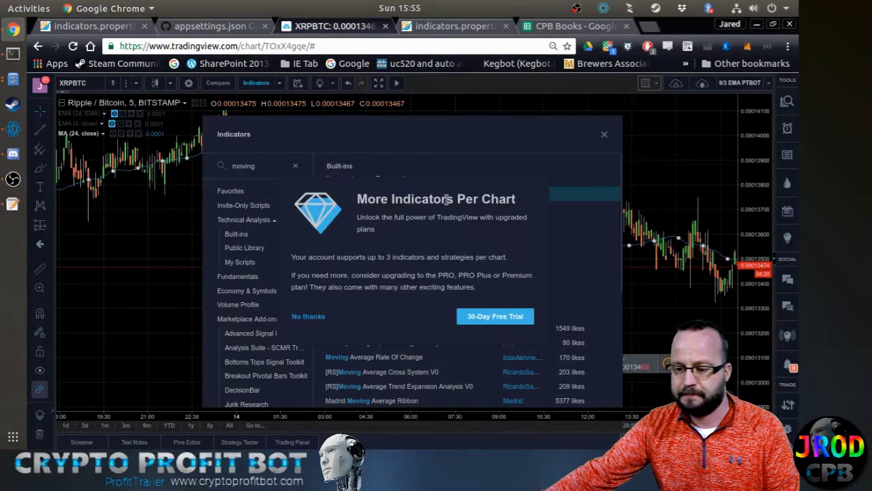
left_click(309, 317)
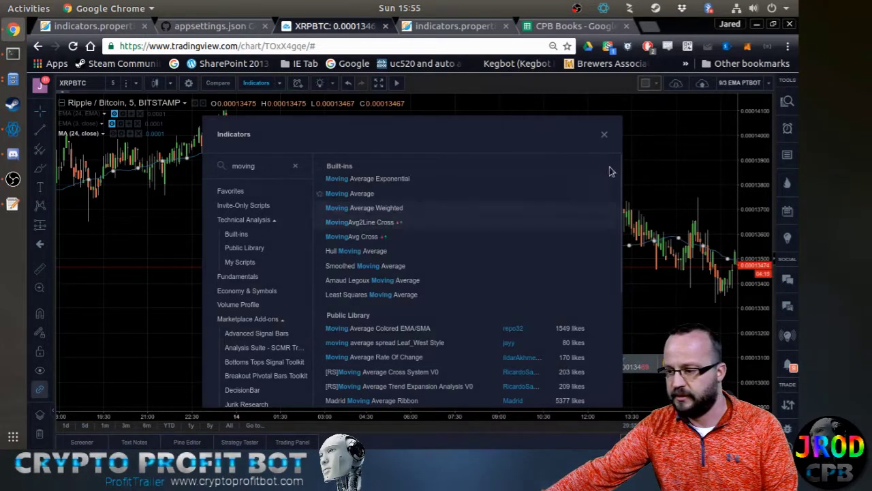
left_click(603, 135)
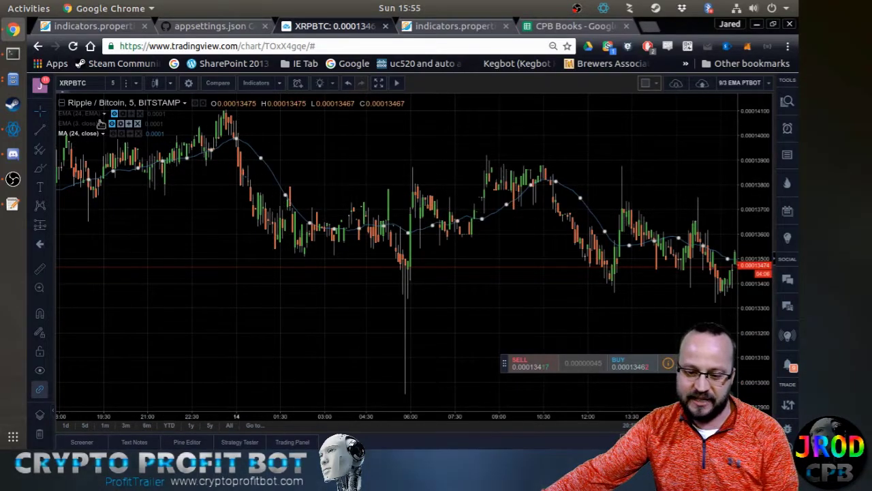
Remove the MA (24, close) indicator from the XRPBTC chart
left_click(137, 134)
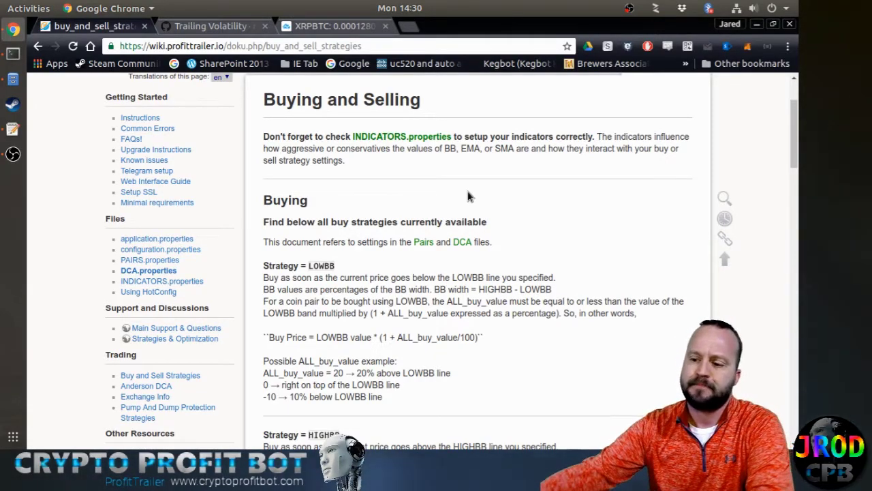
Highlight the INDICATORS.properties reminder, compare against indicator.txt, and scroll the wiki toward HIGHBB
left_click_drag(263, 136, 654, 148)
left_click(531, 212)
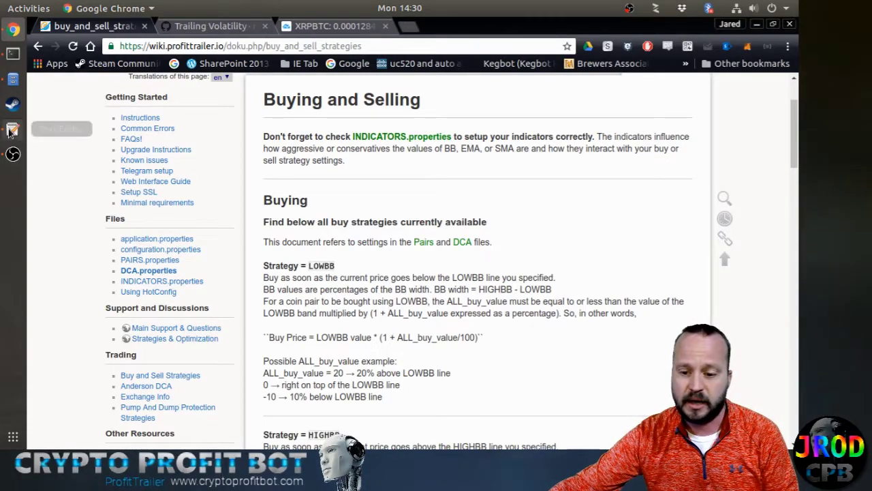
key("alt+Tab")
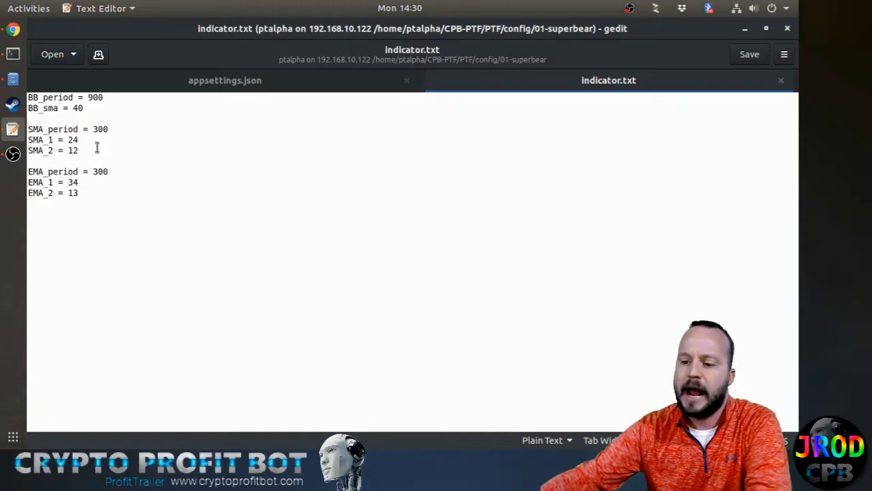
left_click(13, 30)
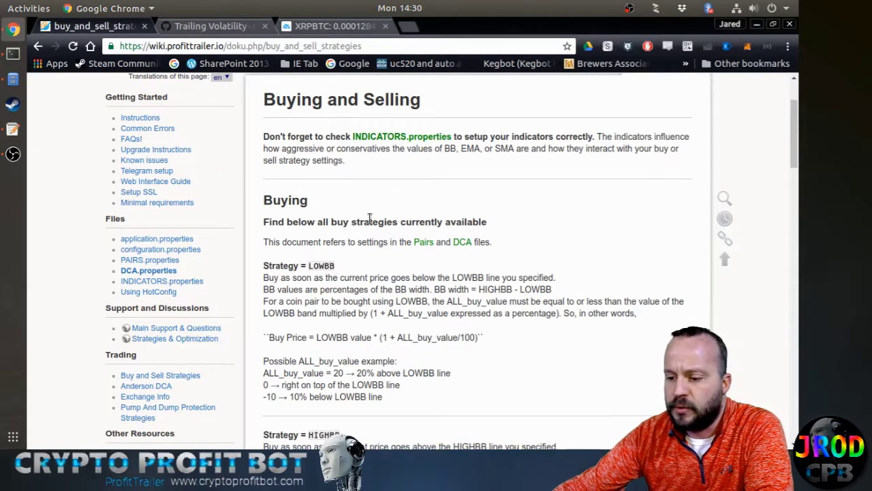
scroll(368, 283, "down", 4)
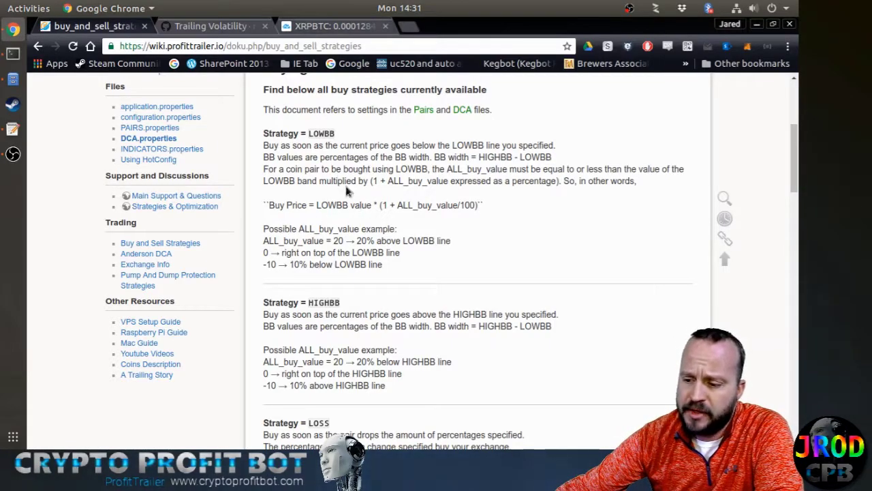
Add the built-in Bollinger Bands (20, close, 2) indicator to the XRPBTC chart
left_click(328, 26)
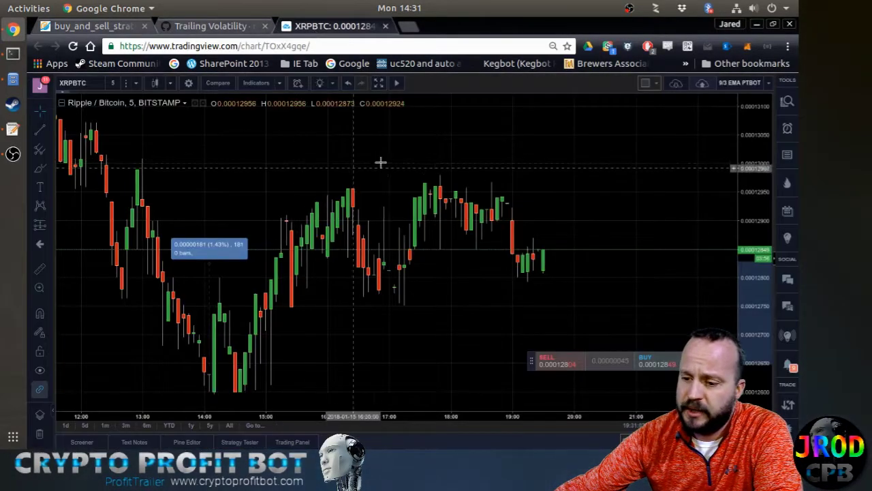
left_click(255, 83)
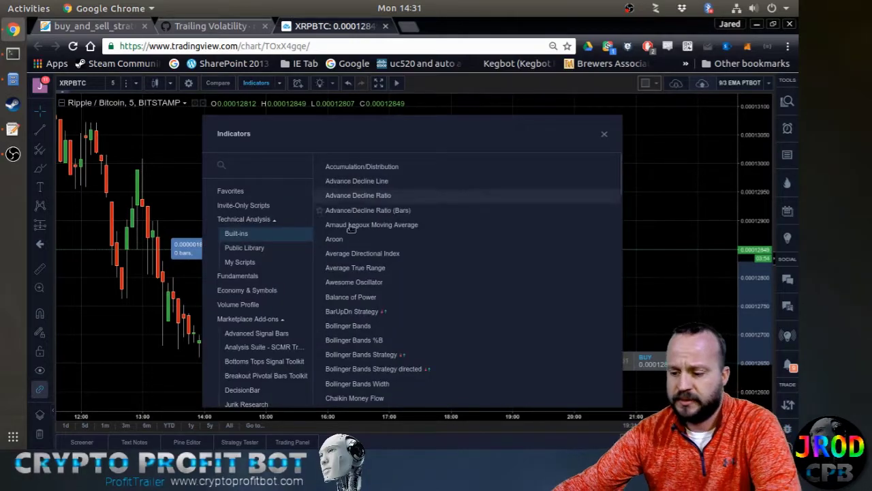
left_click(348, 325)
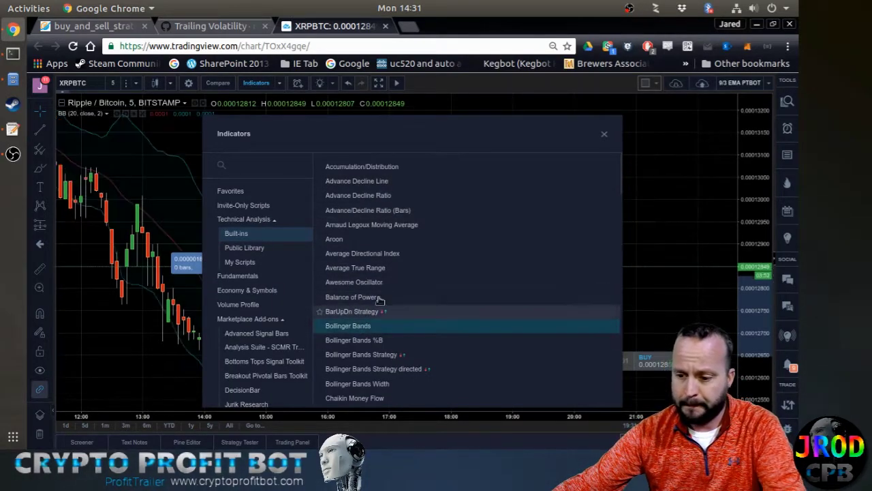
left_click(604, 136)
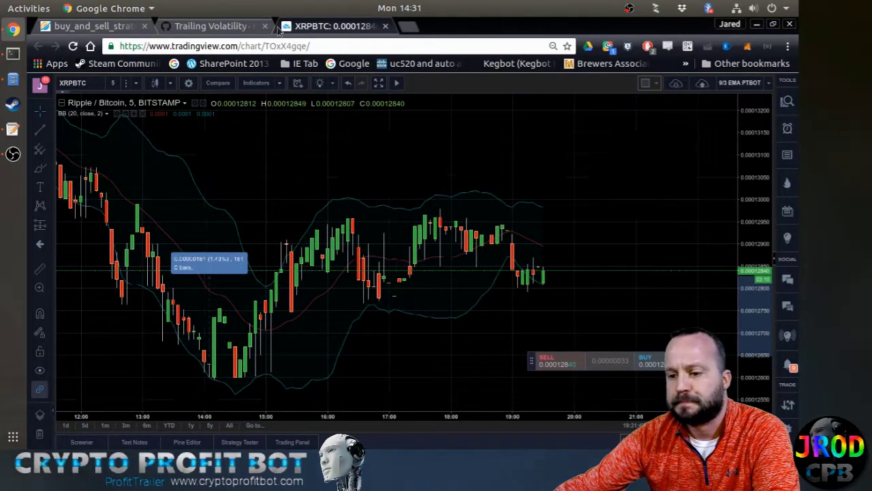
Read the LOSS, EMAGAIN and SMAGAIN sections of the strategies wiki, then bring up indicator.txt
left_click(95, 26)
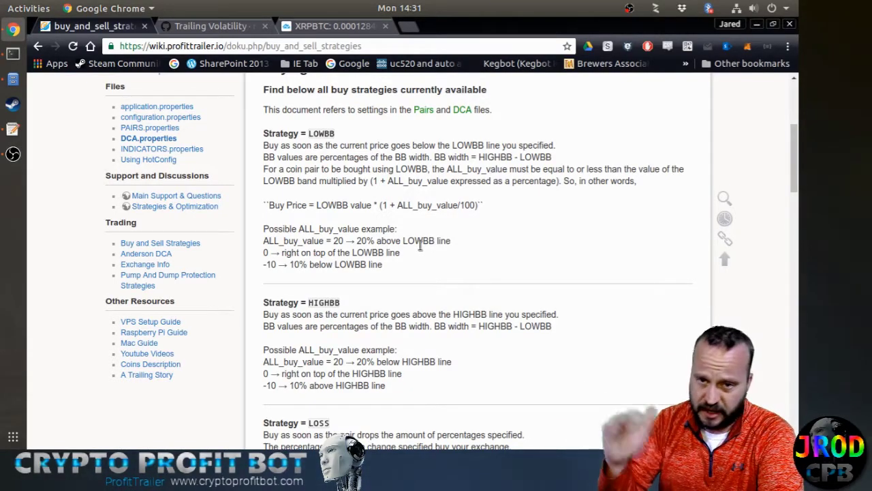
scroll(398, 279, "down", 5)
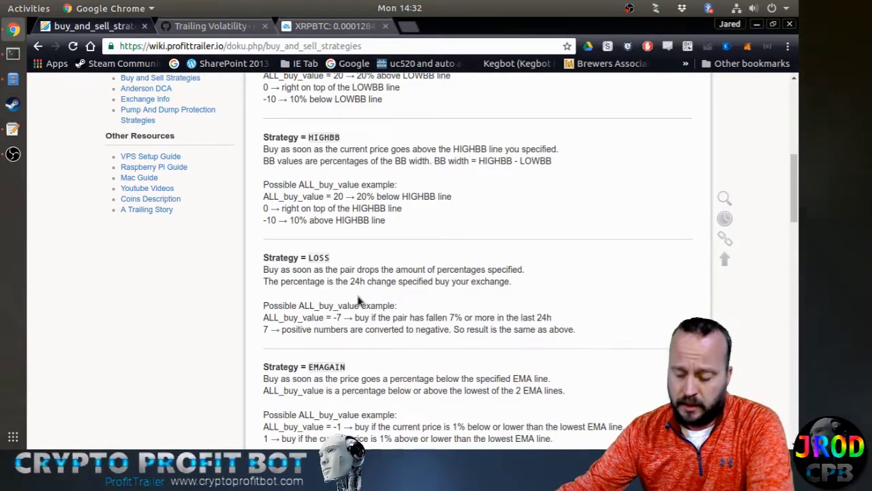
scroll(359, 301, "down", 5)
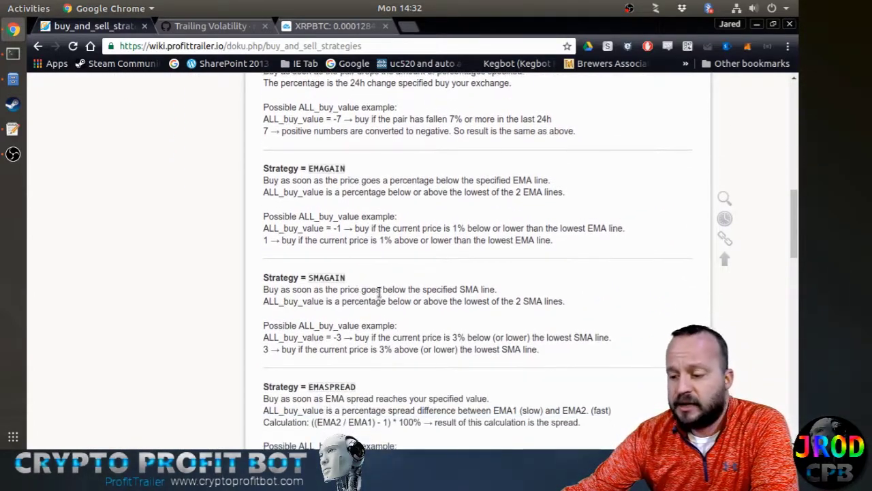
scroll(359, 245, "up", 1)
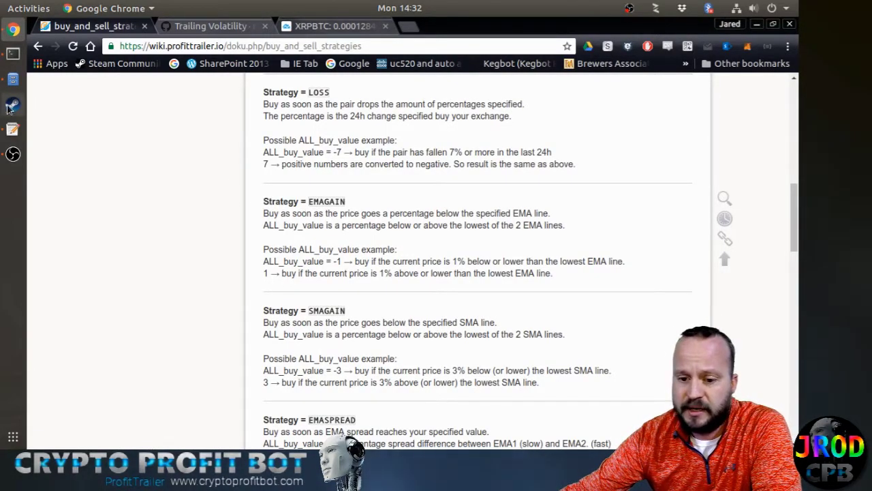
left_click(13, 129)
Select the EMA_period 300, EMA_1 34 and EMA_2 13 lines and return to Chrome
left_click_drag(83, 197, 28, 171)
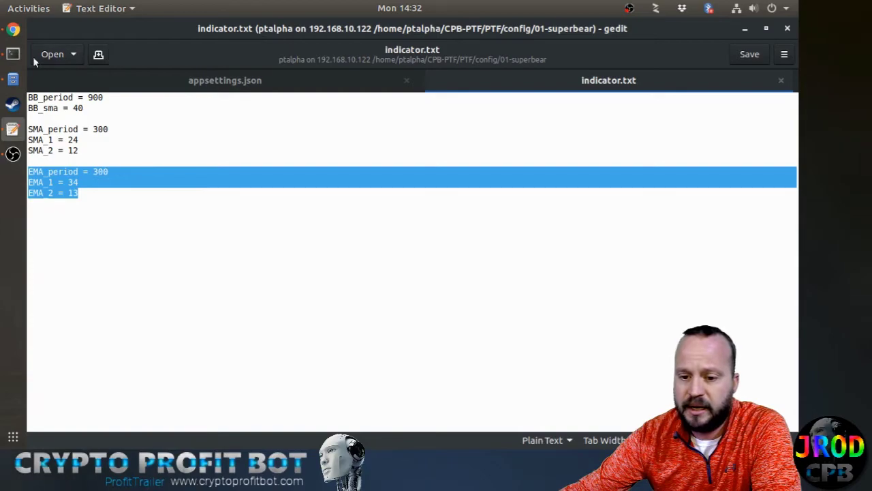
left_click(12, 29)
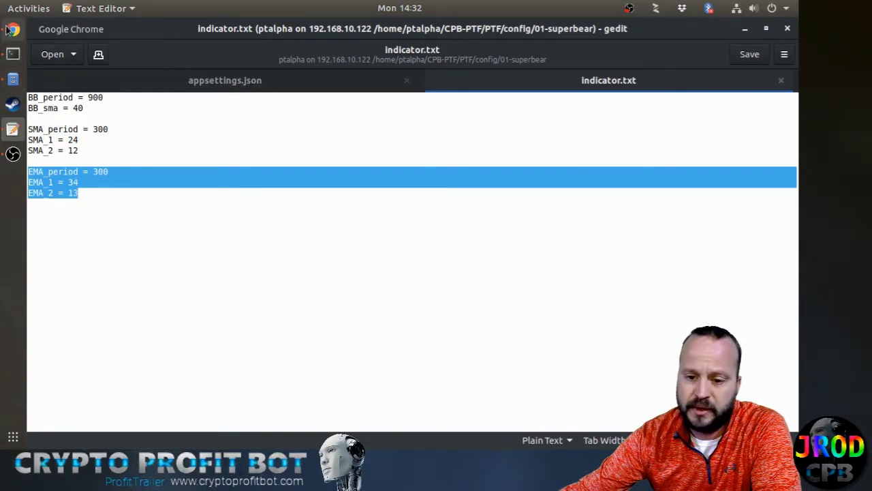
Add two Moving Average Exponential indicators to the XRPBTC chart via a 'moving' search
left_click(286, 27)
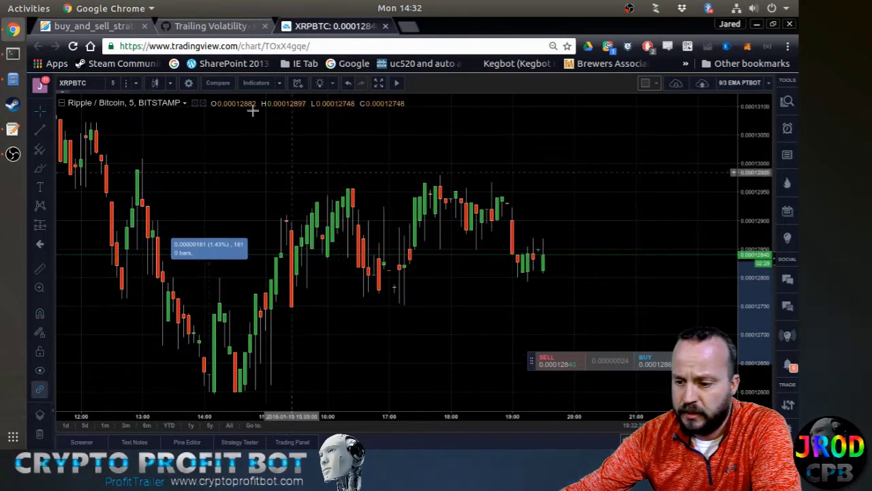
left_click(257, 83)
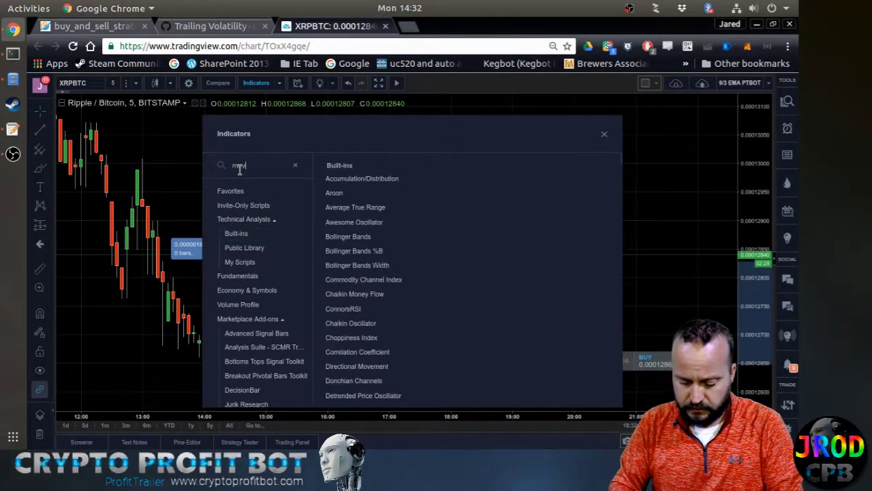
type("moving")
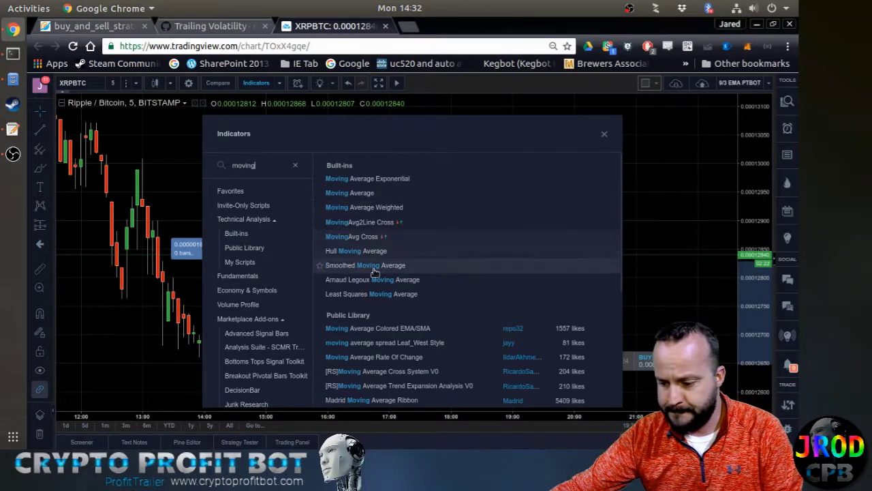
left_click(371, 181)
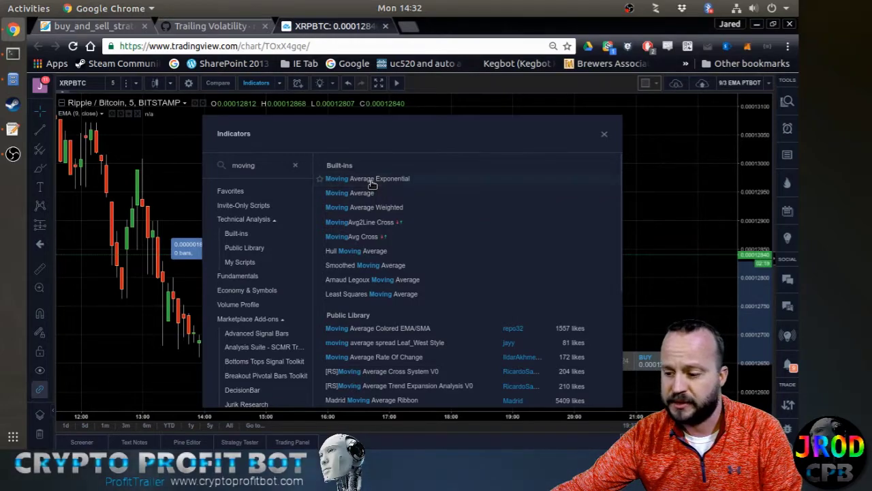
left_click(371, 179)
left_click(605, 136)
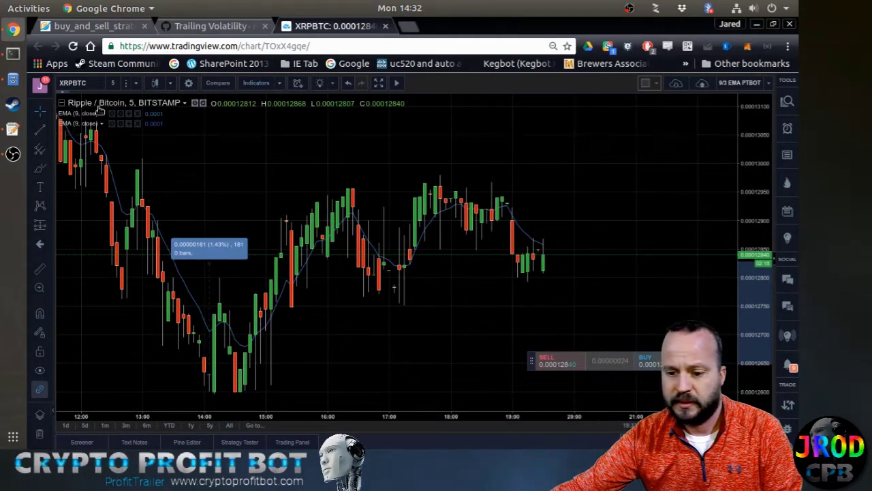
Set the two EMA lengths to 13 and 34
left_click(138, 126)
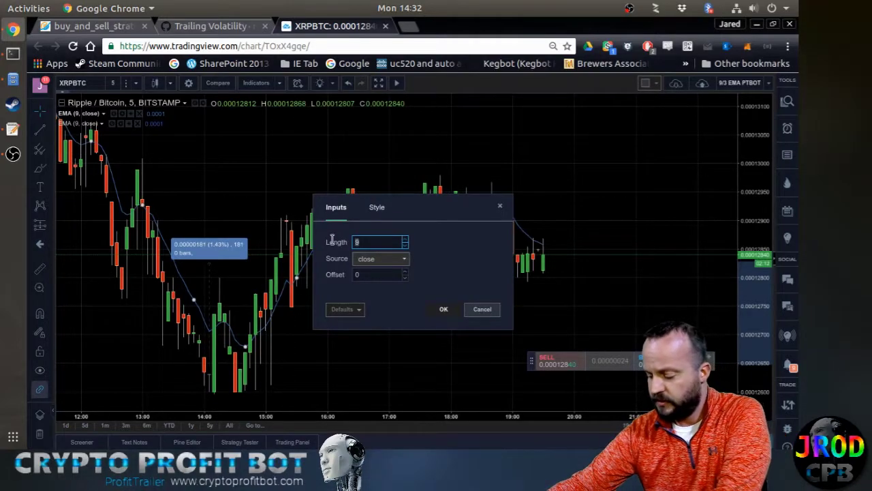
type("13")
left_click(445, 309)
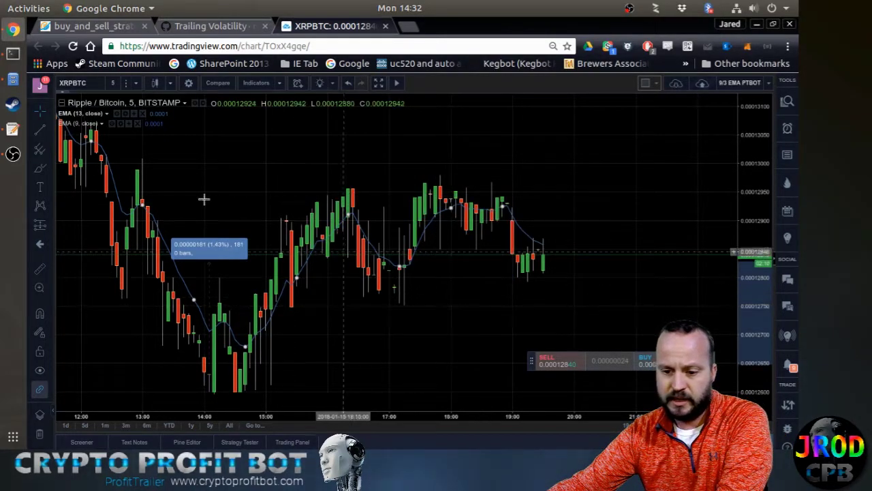
left_click(120, 124)
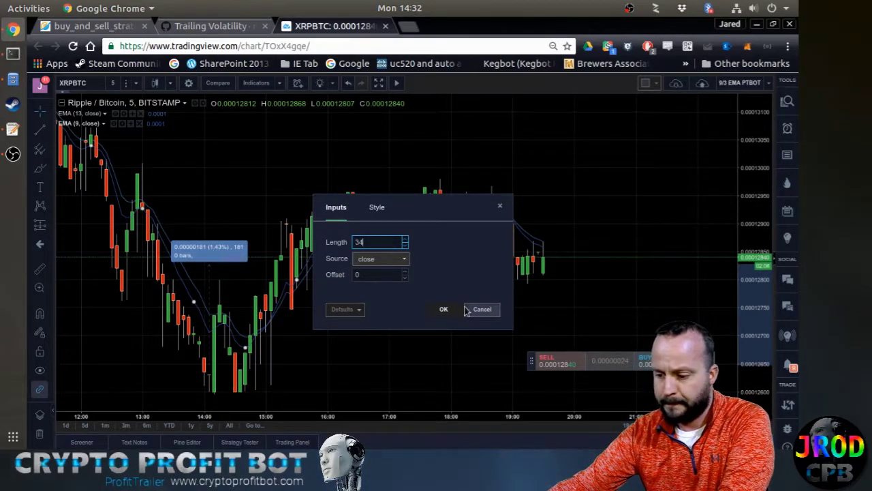
type("34")
left_click(444, 310)
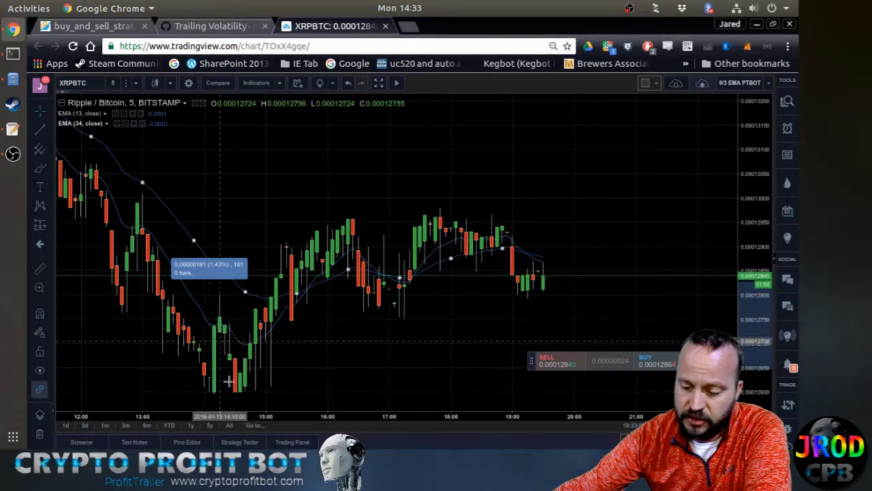
Replace the old 1.43% measurement with a new -1.08% measurement at the chart's lows
scroll(202, 346, "down", 1)
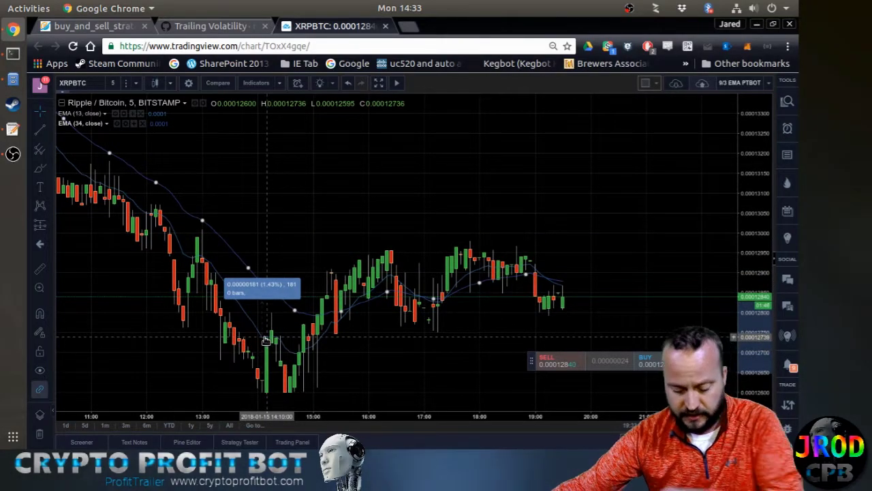
left_click(275, 288)
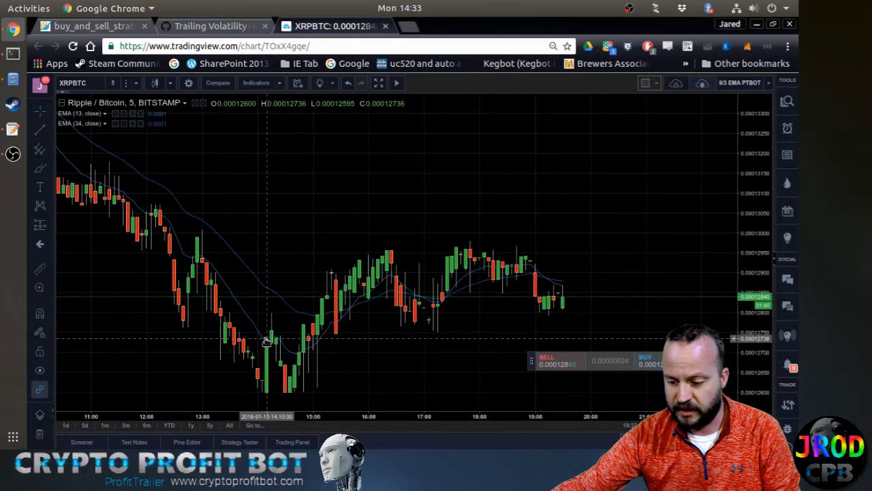
left_click_drag(265, 341, 231, 395)
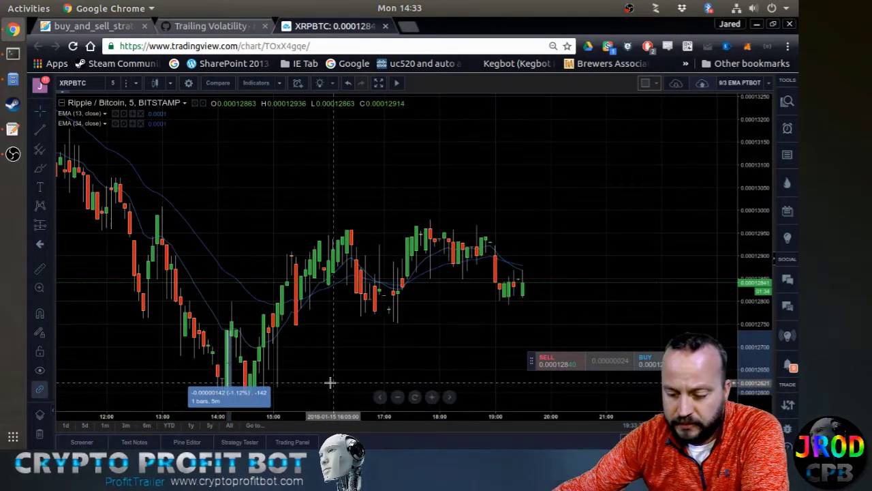
scroll(329, 383, "down", 2)
scroll(277, 336, "up", 3)
left_click_drag(277, 336, 321, 259)
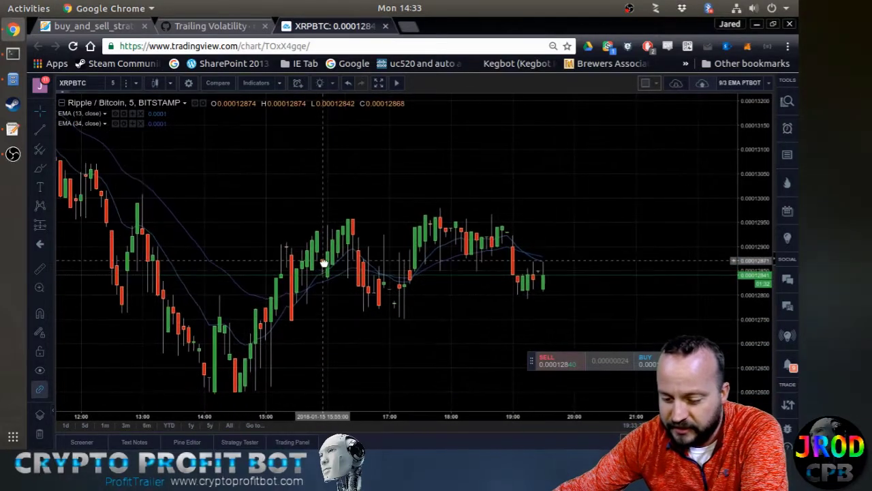
left_click(215, 327, "shift")
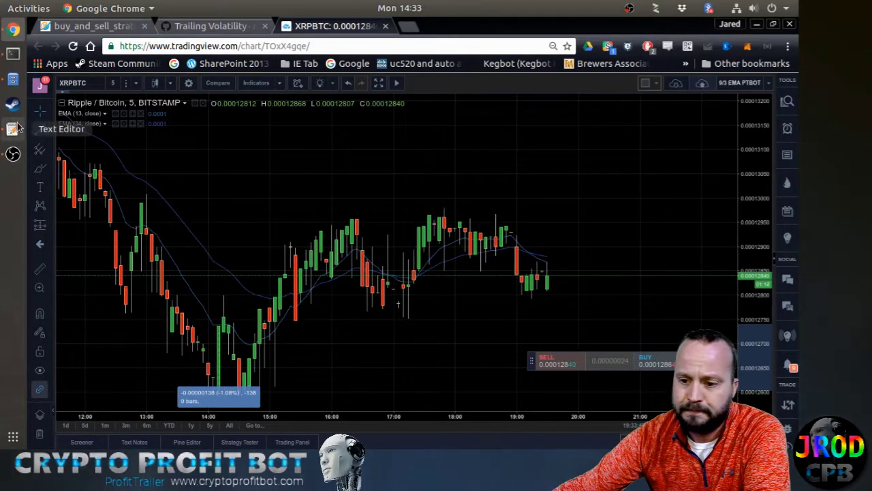
Remove the EMA 13 and EMA 34 lines from the XRPBTC chart
left_click(102, 26)
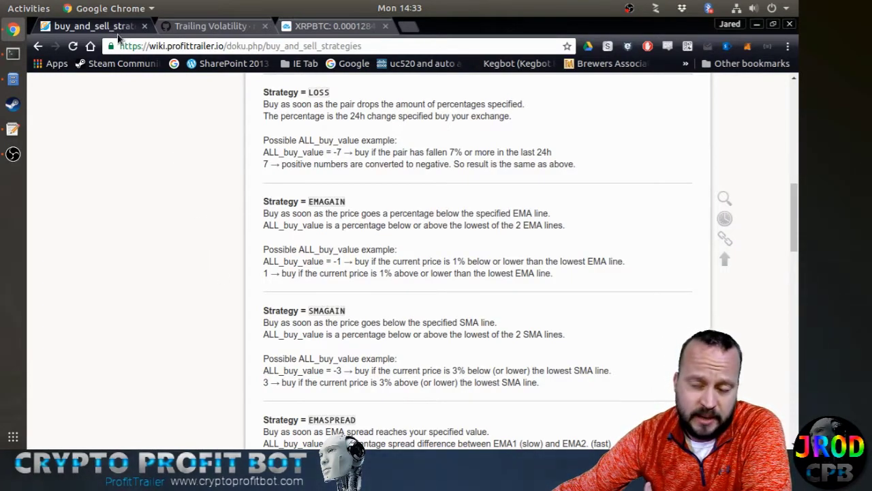
left_click(307, 26)
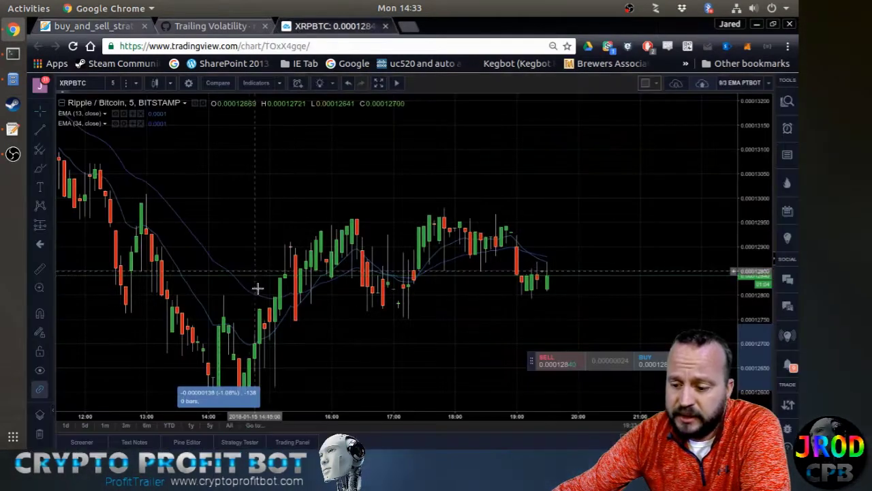
left_click(139, 124)
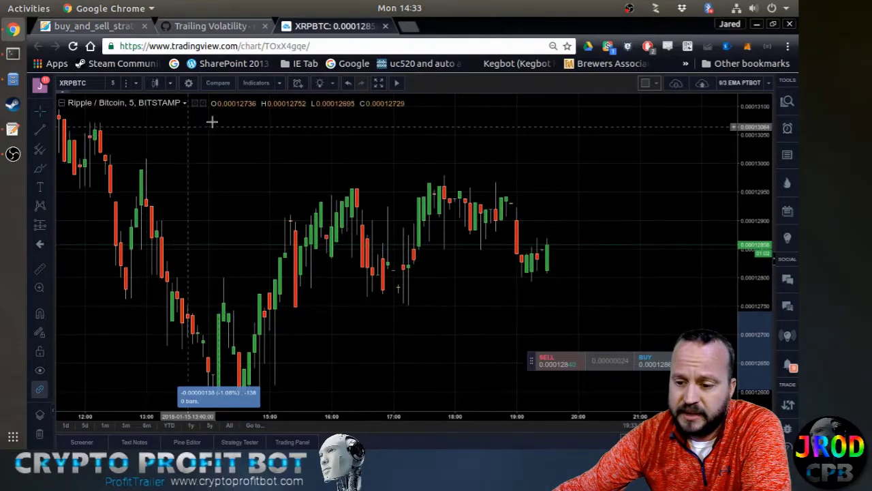
Add a simple Moving Average (9, close) to the chart via a 'moving' search
left_click(255, 83)
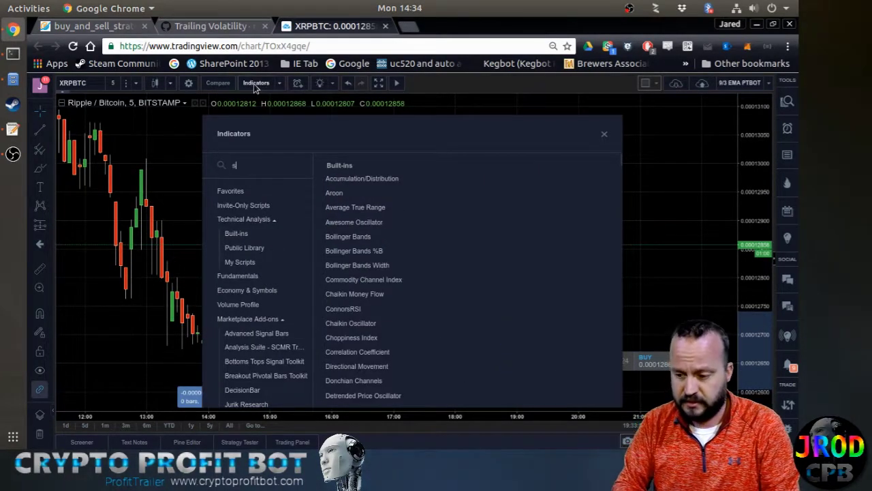
type("simpl")
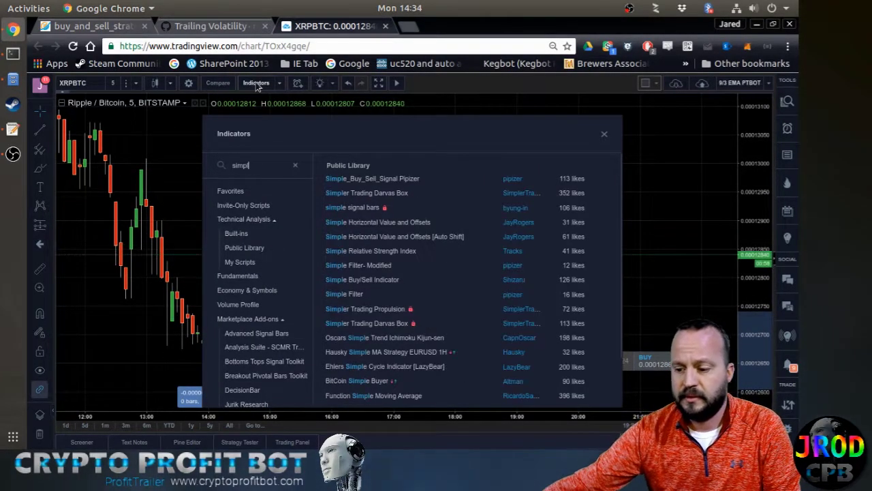
key("BackSpace")
key("BackSpace")
key("BackSpace")
key("BackSpace")
key("BackSpace")
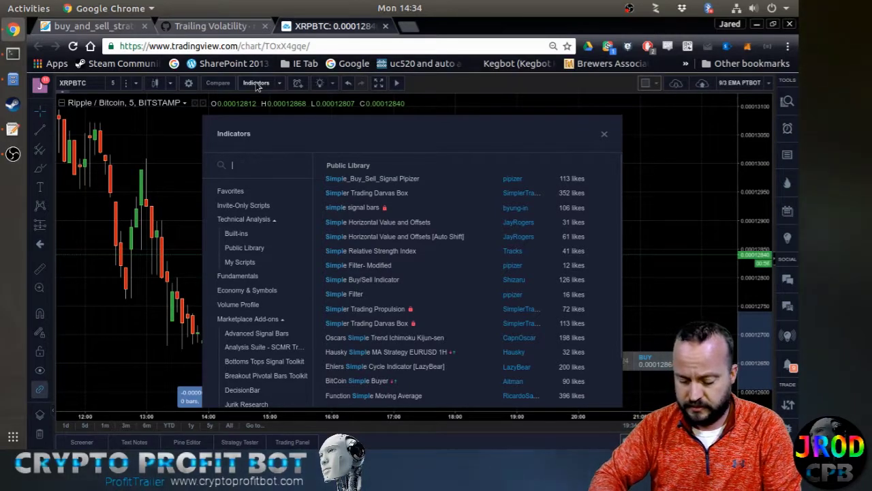
type("moving")
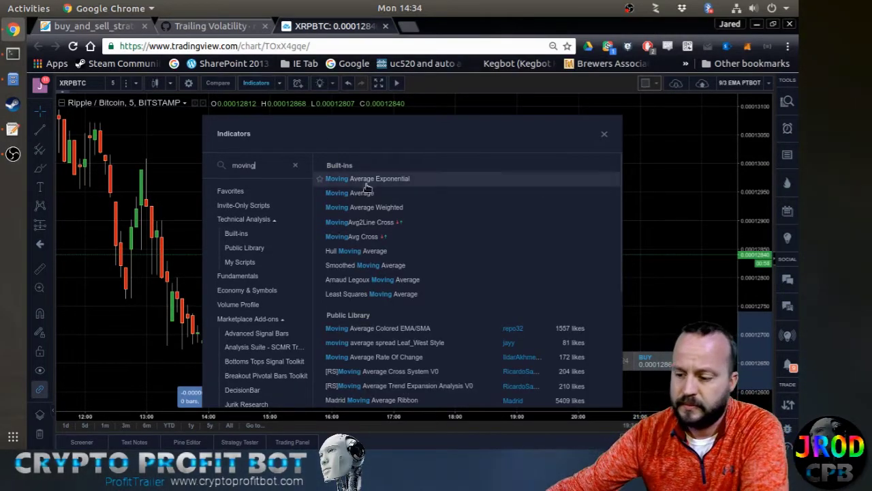
left_click(604, 134)
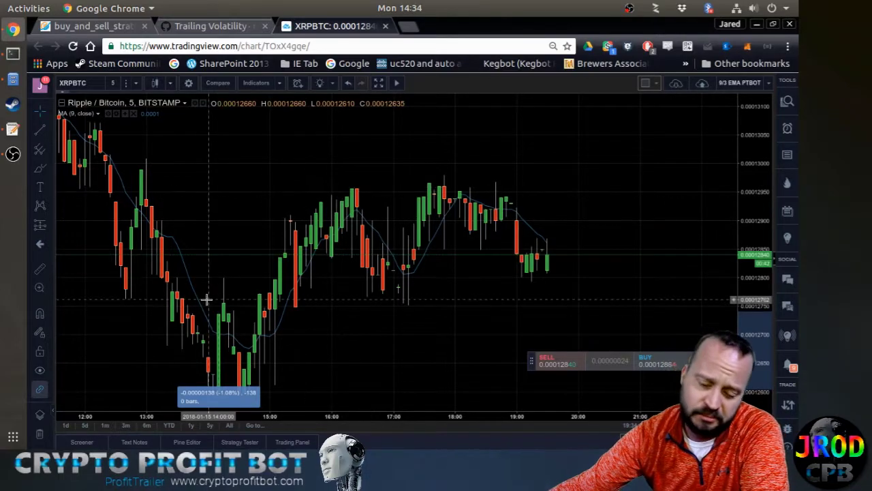
left_click(93, 27)
scroll(195, 292, "down", 5)
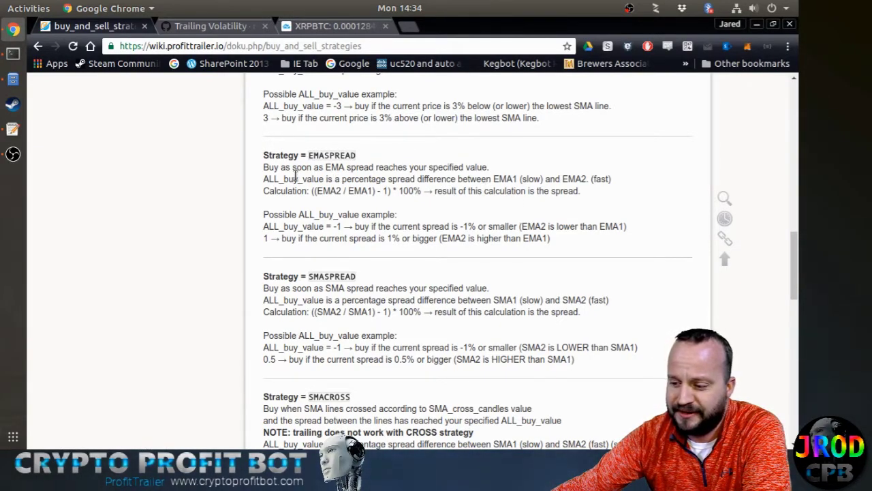
left_click_drag(265, 166, 566, 239)
left_click(342, 203)
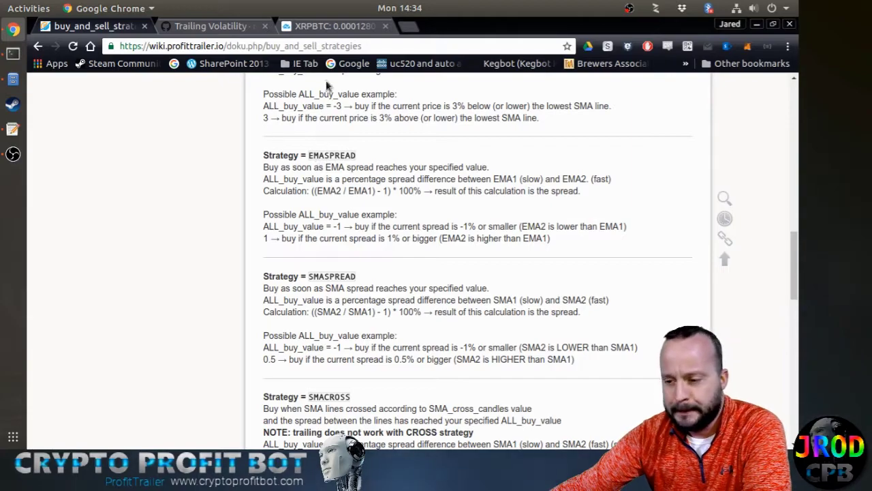
left_click(328, 26)
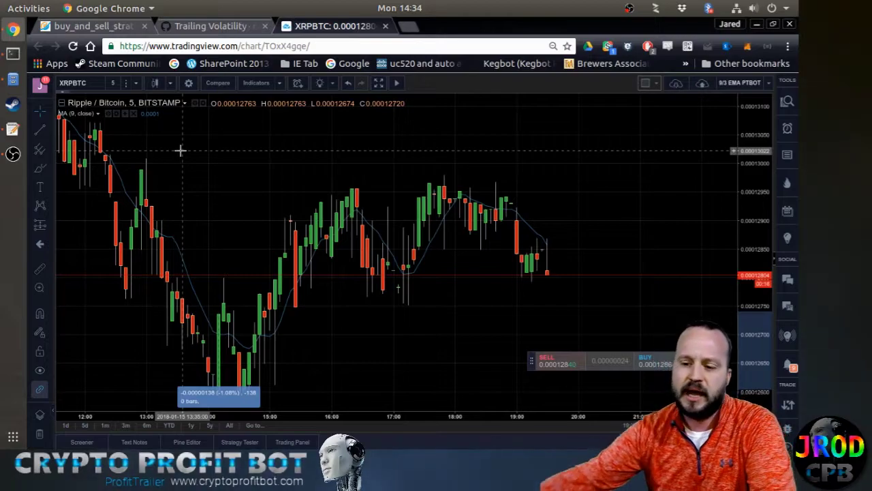
Remove the MA (9) line and add two Moving Average Exponential indicators
left_click(133, 113)
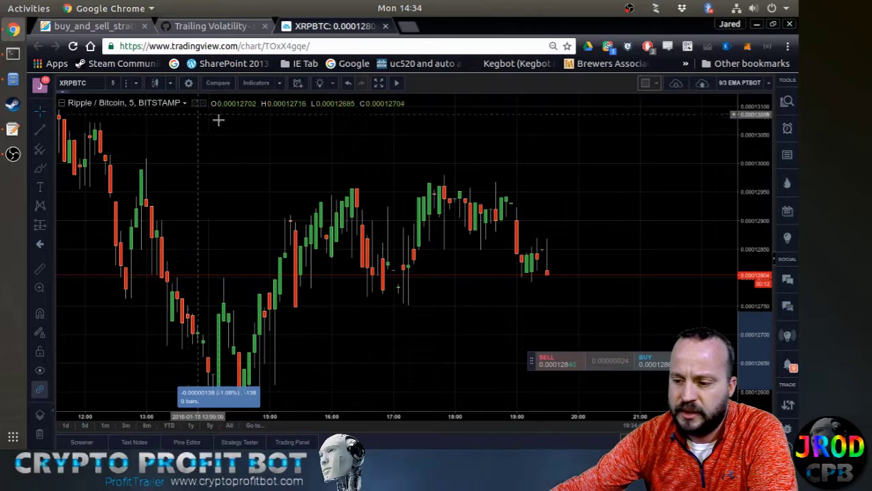
left_click(256, 82)
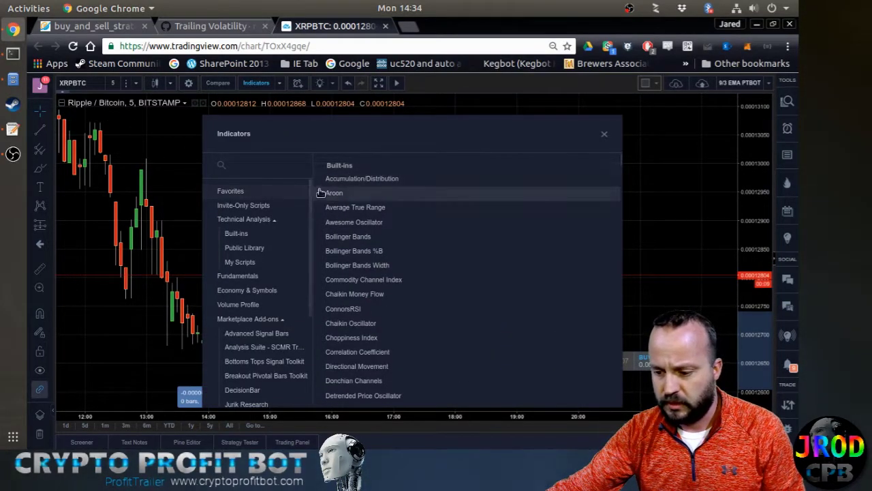
type("movin")
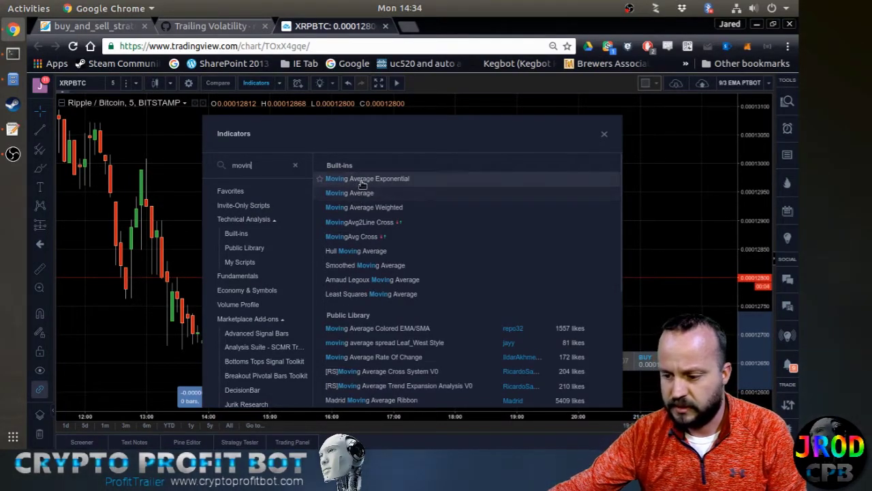
left_click(359, 179)
left_click(361, 180)
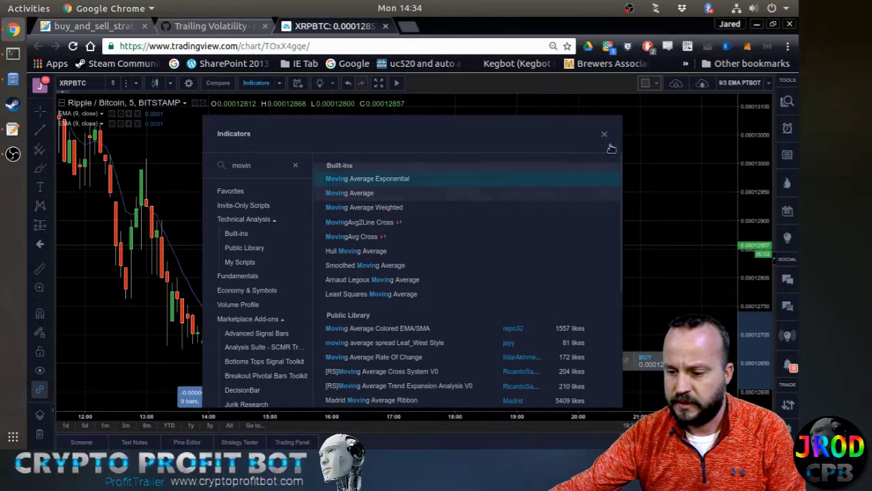
left_click(605, 134)
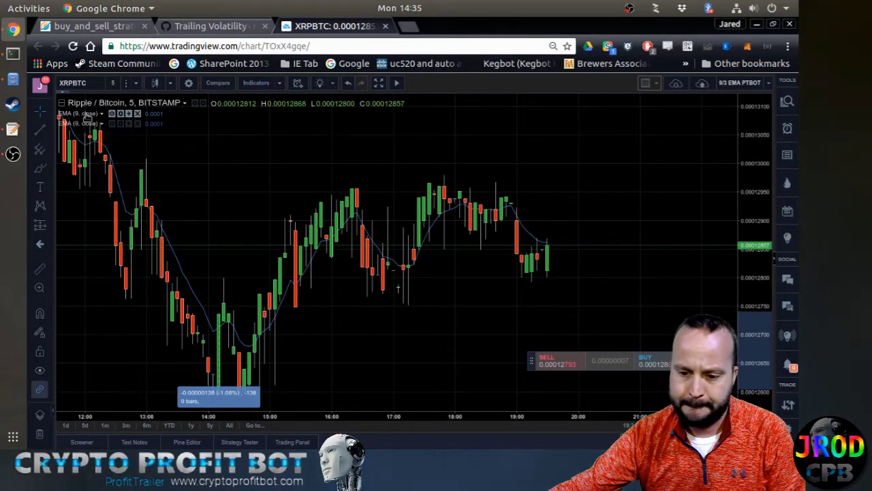
Set the EMA lengths to 24 for the slow line and 3 for the fast line
left_click(120, 113)
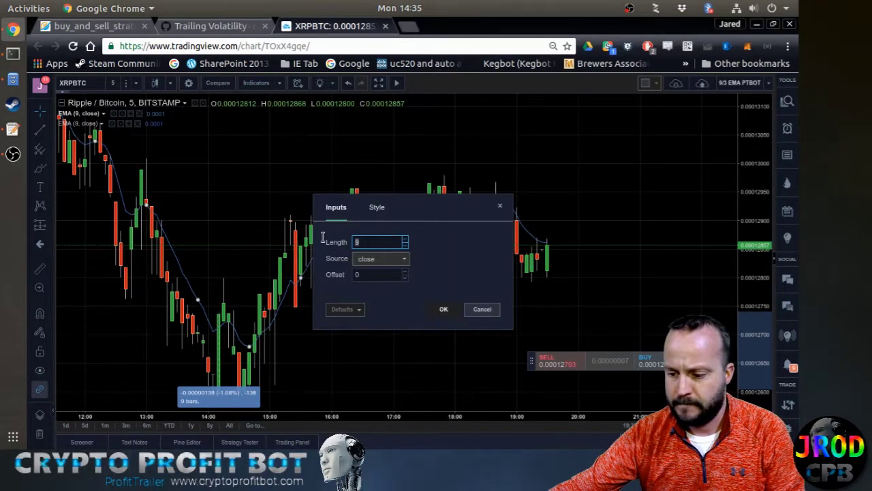
type("24")
left_click(444, 310)
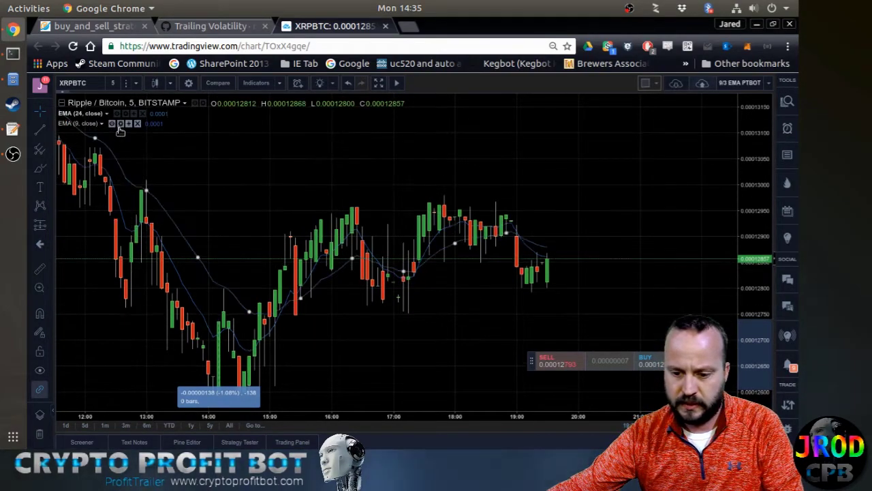
left_click(120, 124)
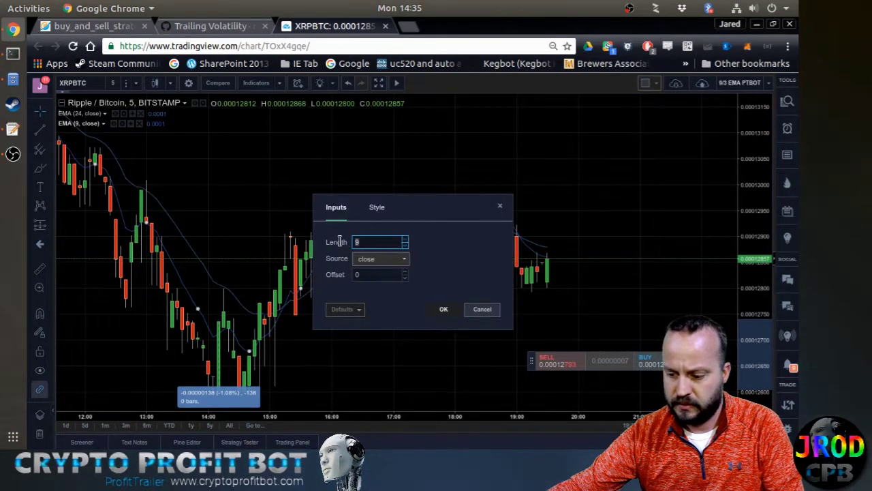
type("3")
key("Return")
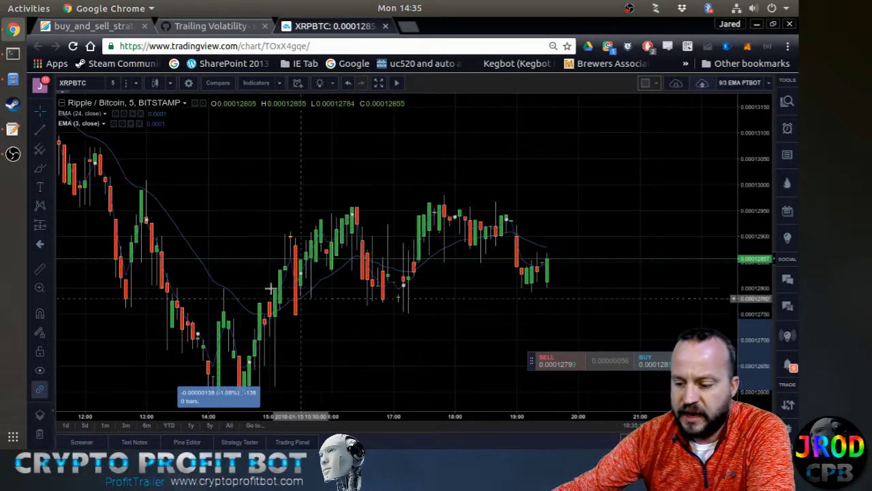
Colour the EMA (3) line red in its Style settings
left_click(122, 124)
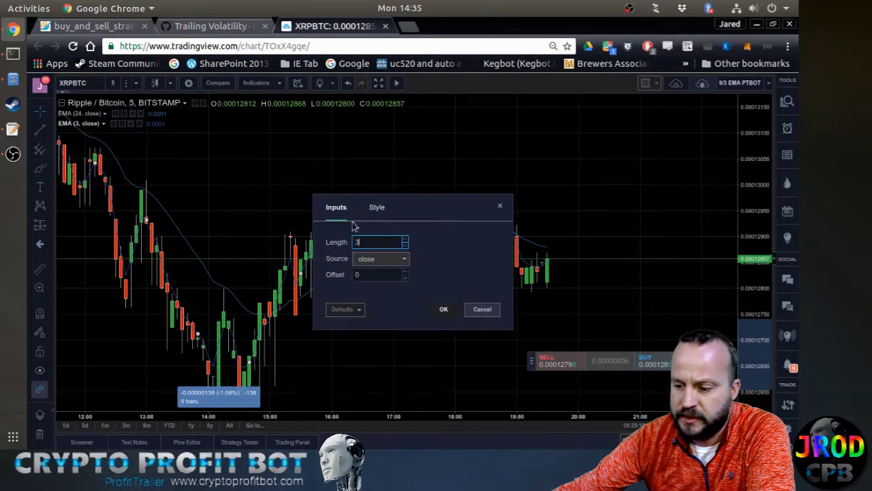
left_click(375, 208)
left_click(347, 242)
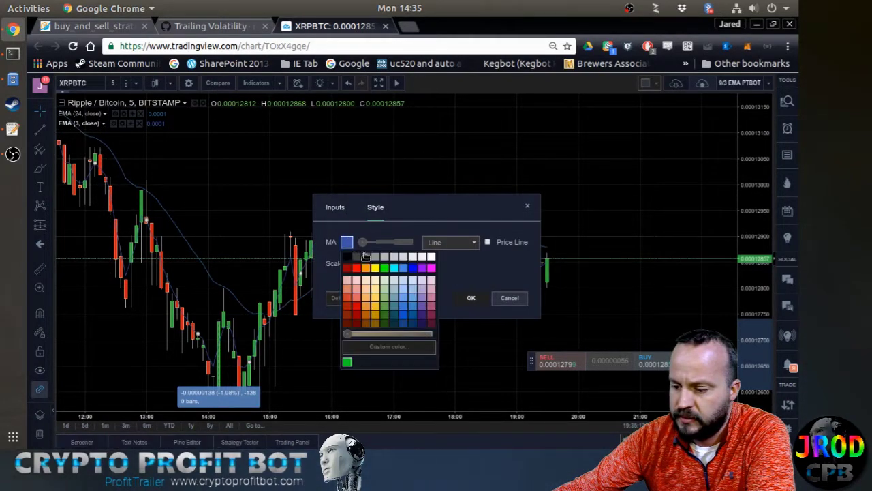
left_click(359, 269)
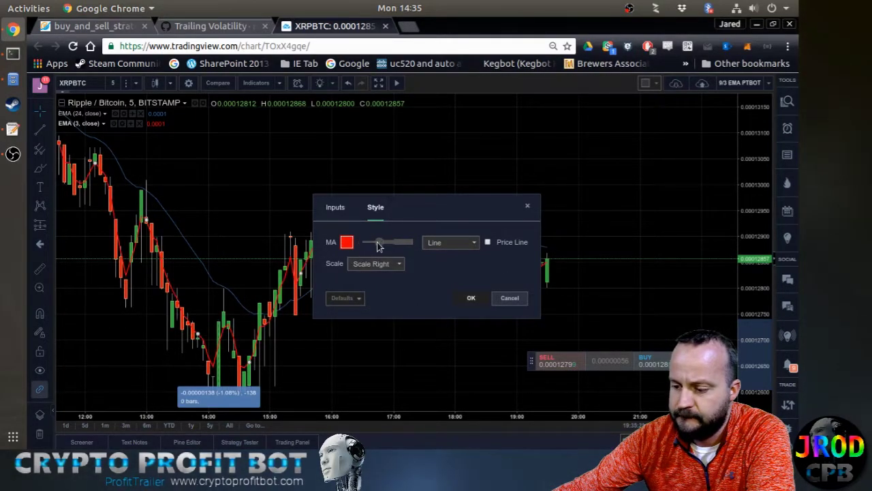
left_click(471, 298)
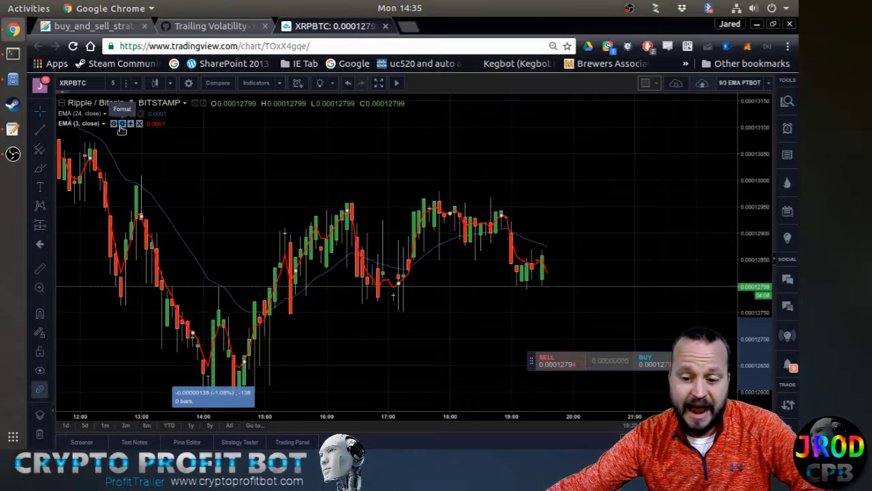
Change the red fast EMA's length from 3 to 12, then pan back to earlier candles
left_click(122, 124)
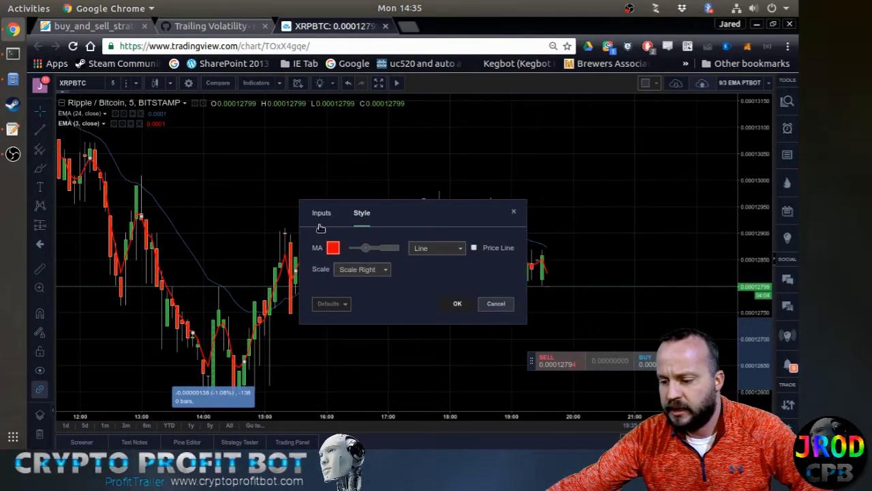
left_click(321, 214)
double_click(345, 248)
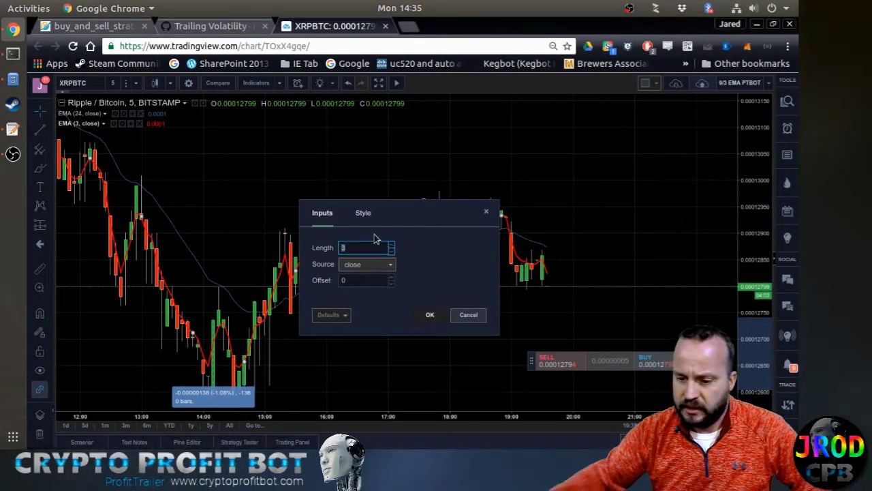
type("12")
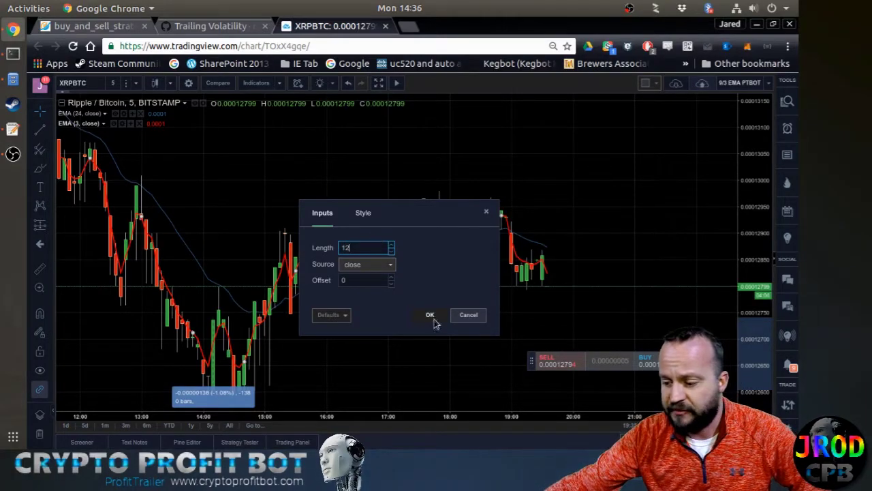
left_click(430, 316)
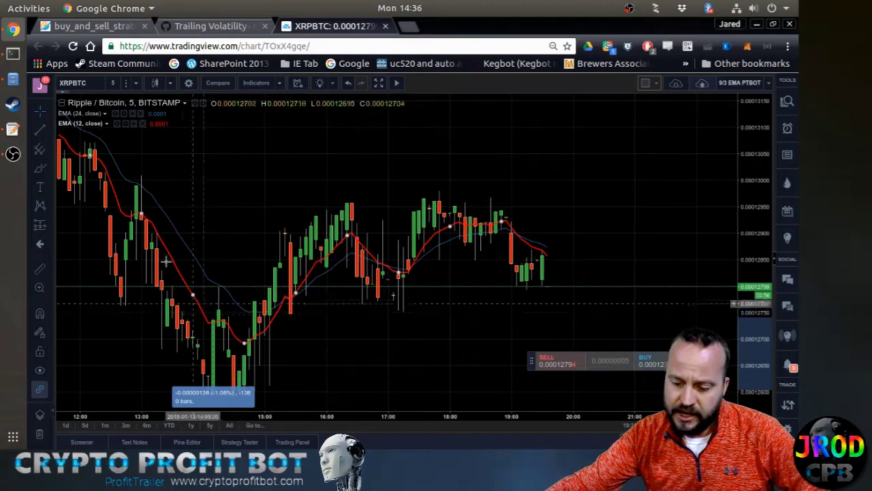
left_click(315, 344)
left_click_drag(315, 344, 361, 321)
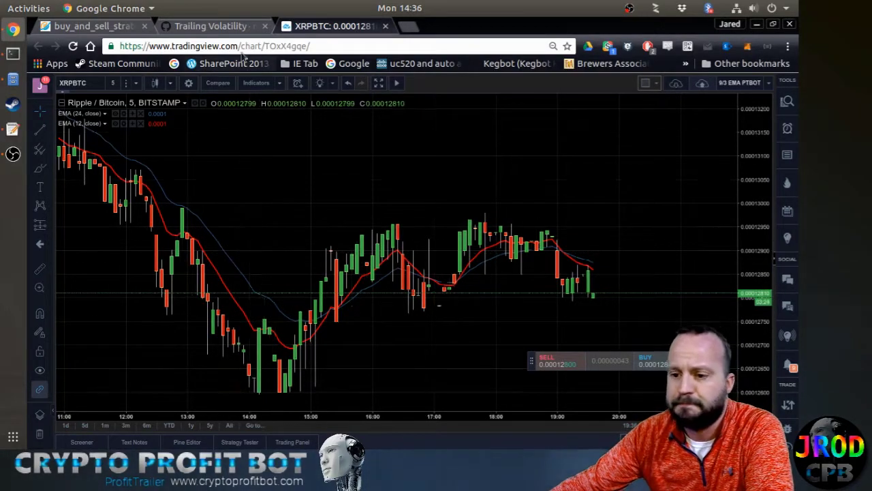
Review the SMACROSS and EMACROSS examples in the wiki, then return to the XRPBTC chart
left_click(95, 26)
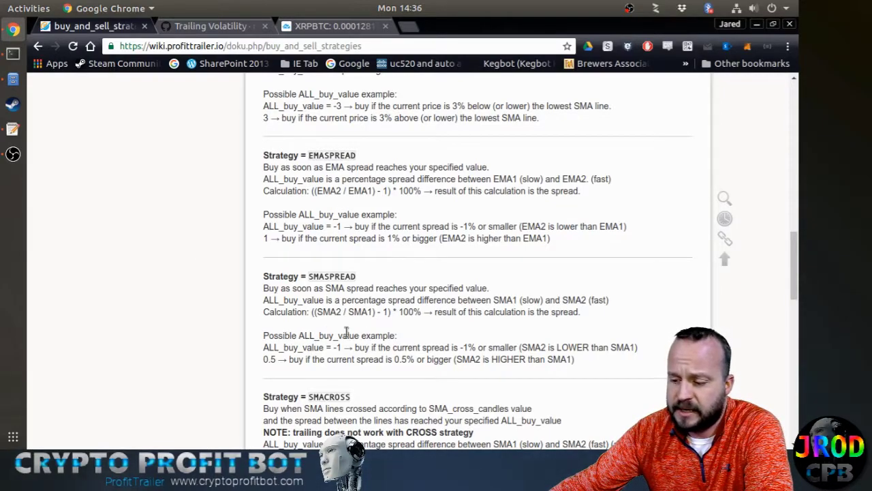
scroll(191, 302, "down", 6)
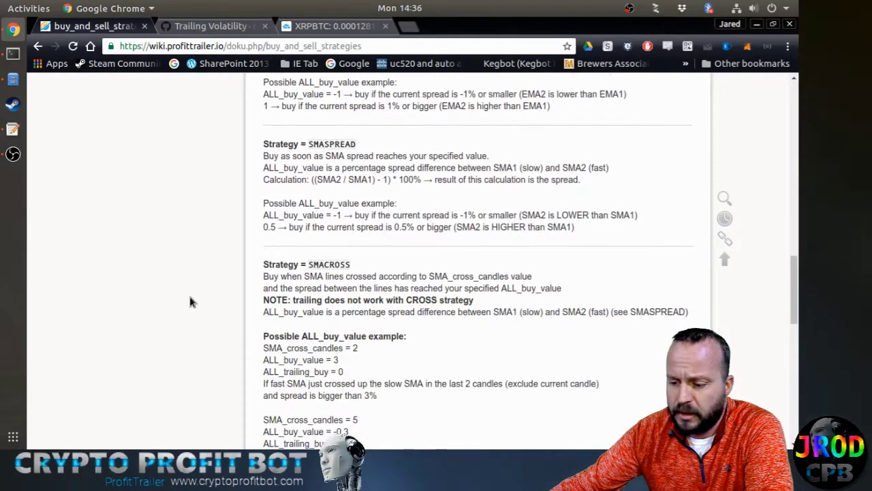
scroll(191, 302, "down", 1)
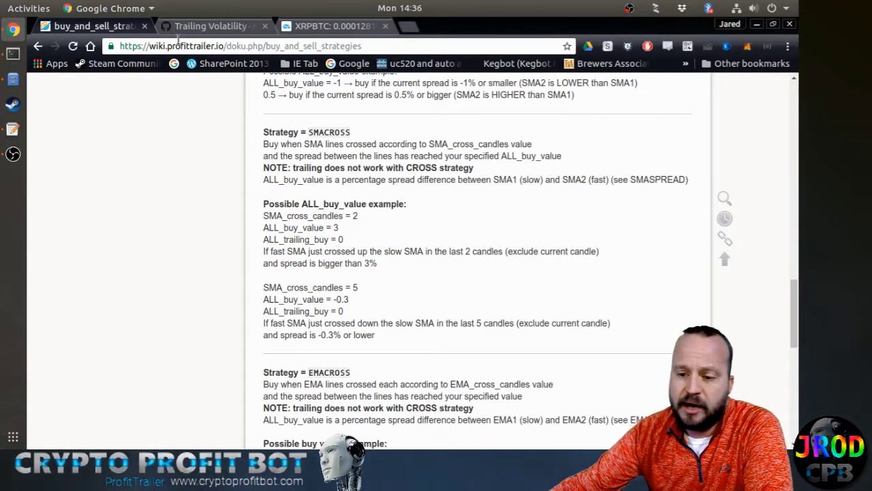
left_click(216, 27)
left_click(331, 26)
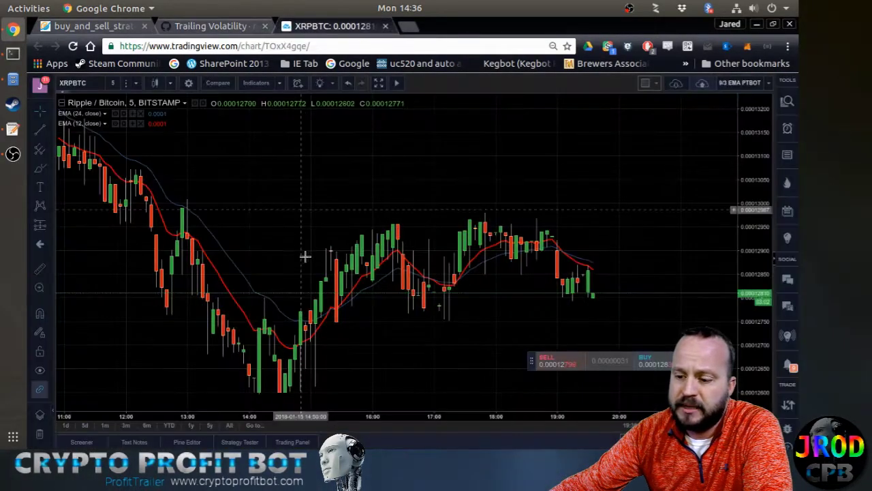
Change the fast EMA's length from 12 back to 3
left_click(124, 123)
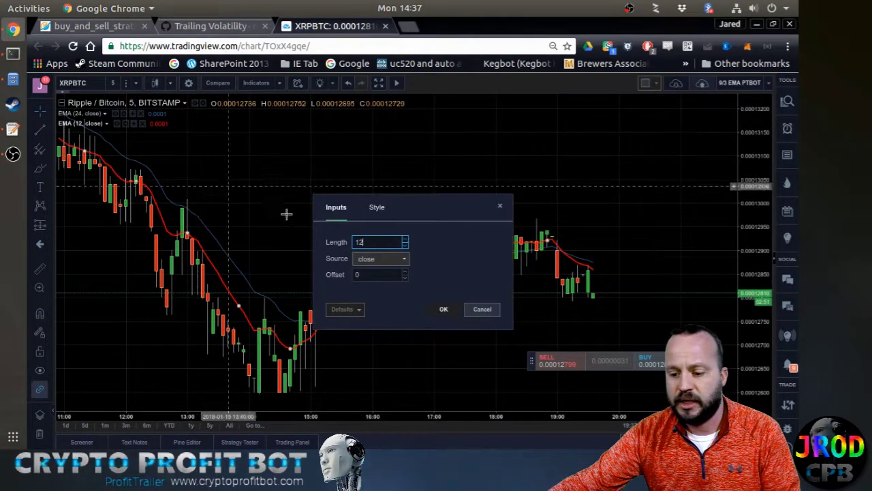
left_click(352, 242)
double_click(371, 243)
type("3")
left_click(444, 309)
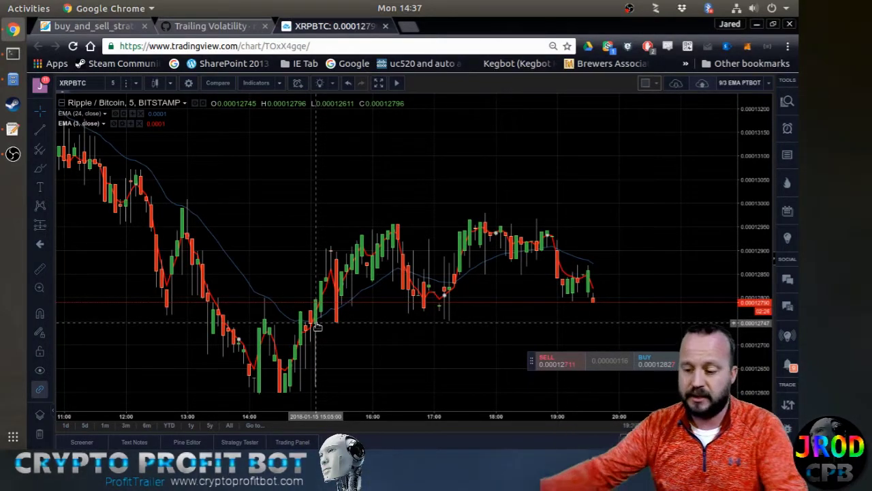
Return to the buy_and_sell_strategies wiki page and scroll down to the EMACROSS strategy
left_click(95, 26)
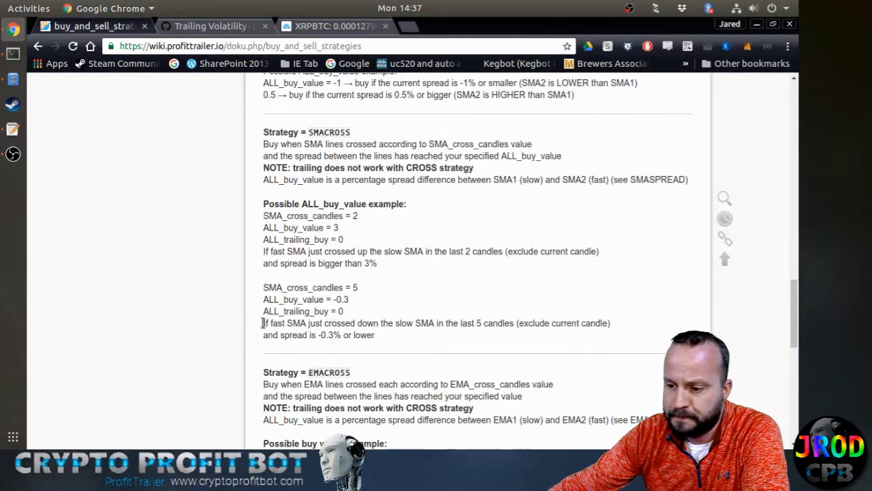
scroll(225, 323, "down", 3)
scroll(224, 323, "down", 5)
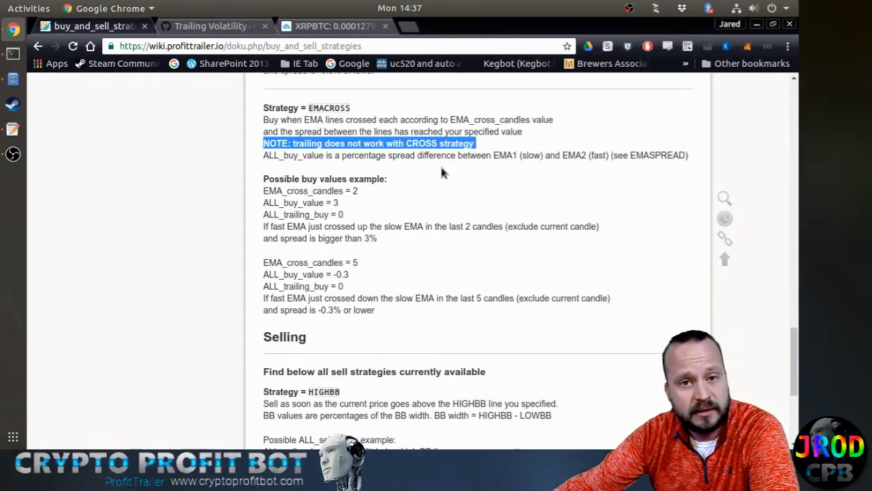
Highlight the EMA_cross_candles = 2 and ALL_trailing_buy = 0 example lines
left_click(429, 194)
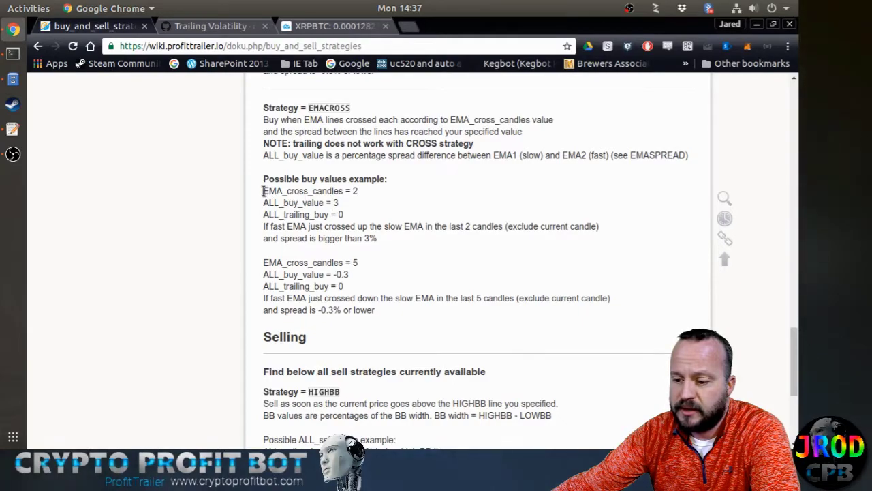
left_click_drag(265, 190, 358, 191)
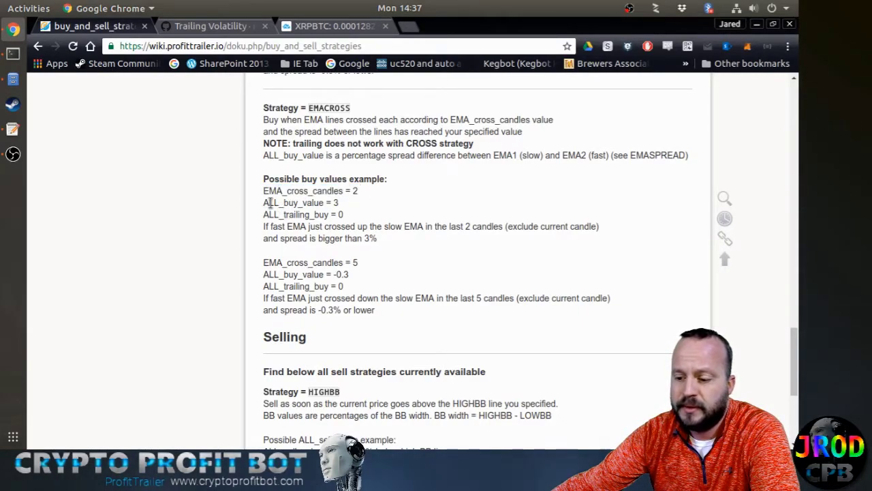
left_click_drag(264, 215, 376, 216)
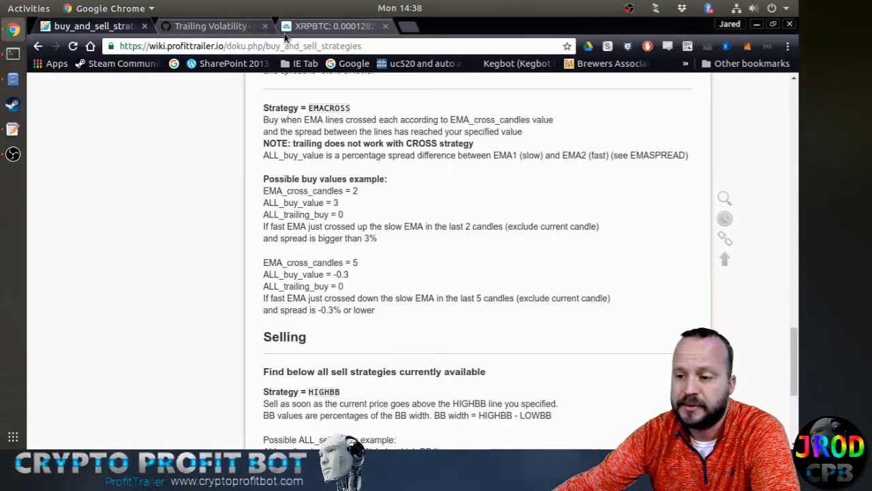
left_click(331, 25)
scroll(325, 335, "up", 3)
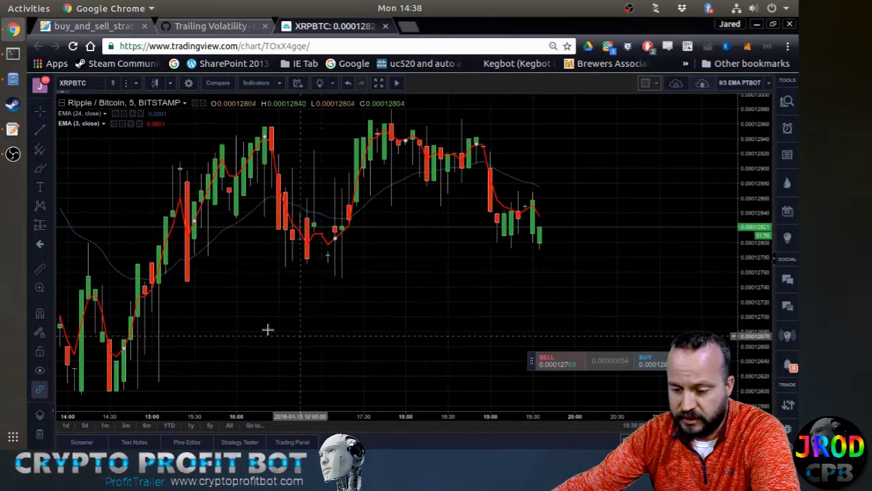
left_click_drag(230, 318, 448, 289)
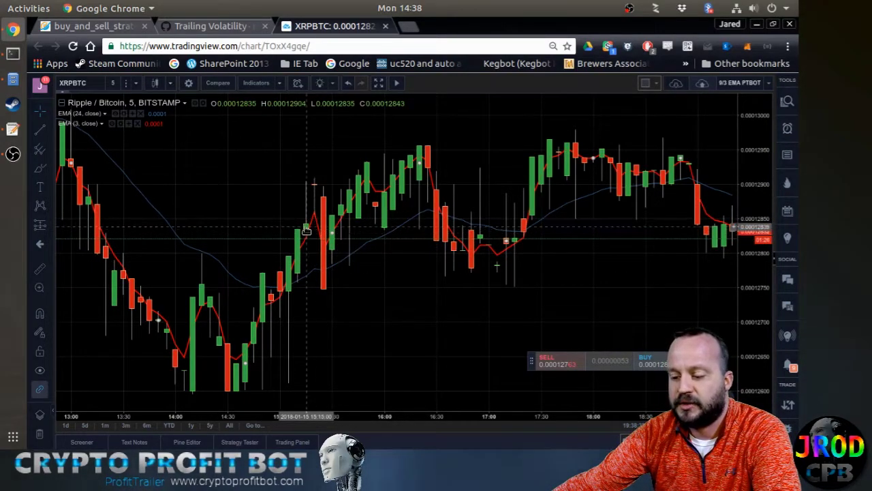
left_click(115, 29)
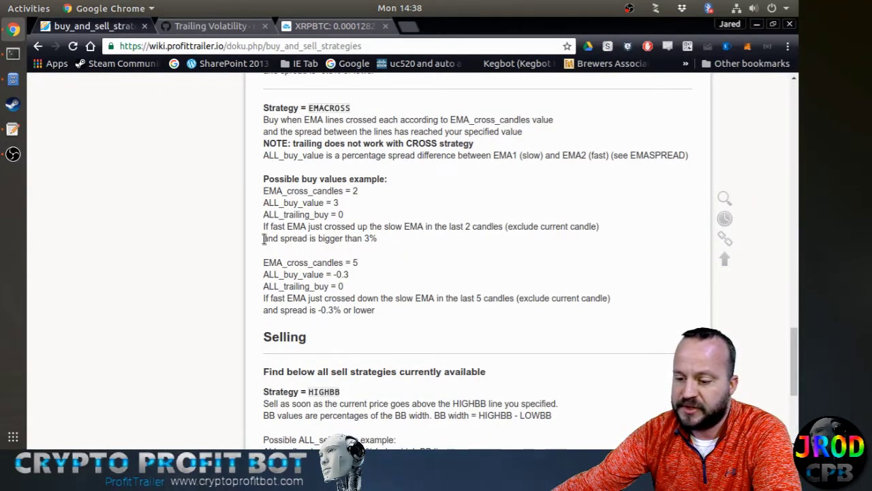
Highlight the 'spread is bigger than 3%' condition, the ALL_buy_value = 3 line, then the HIGHBB description
left_click_drag(374, 239, 399, 239)
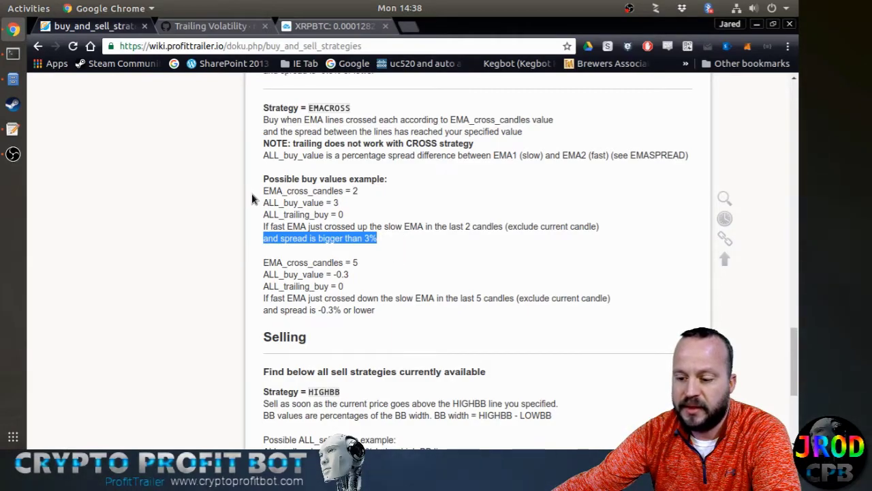
left_click_drag(263, 203, 334, 202)
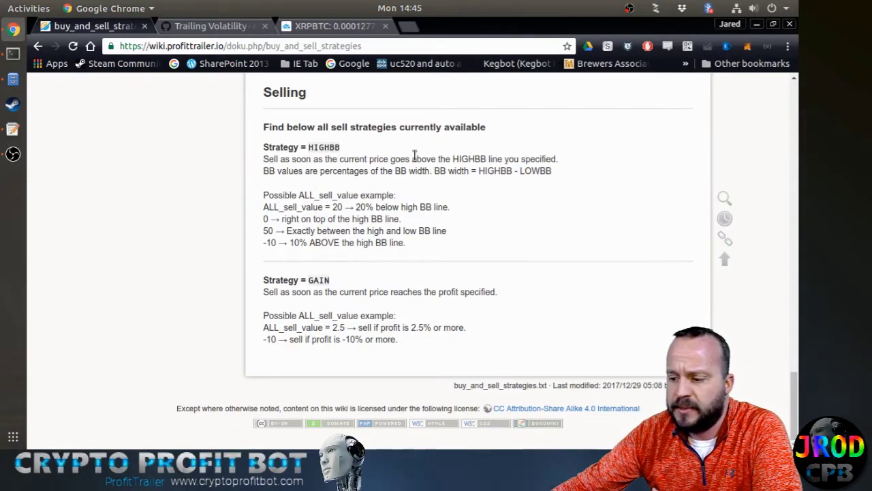
left_click_drag(263, 162, 576, 169)
left_click(486, 169)
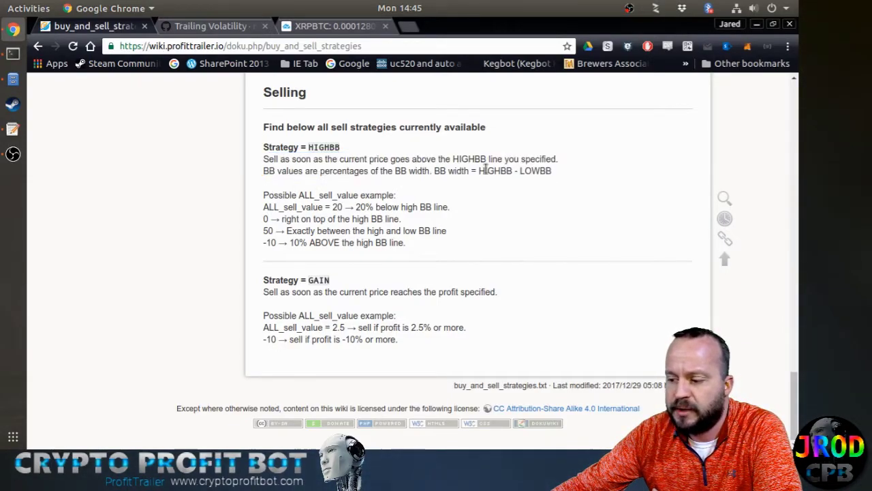
left_click(306, 27)
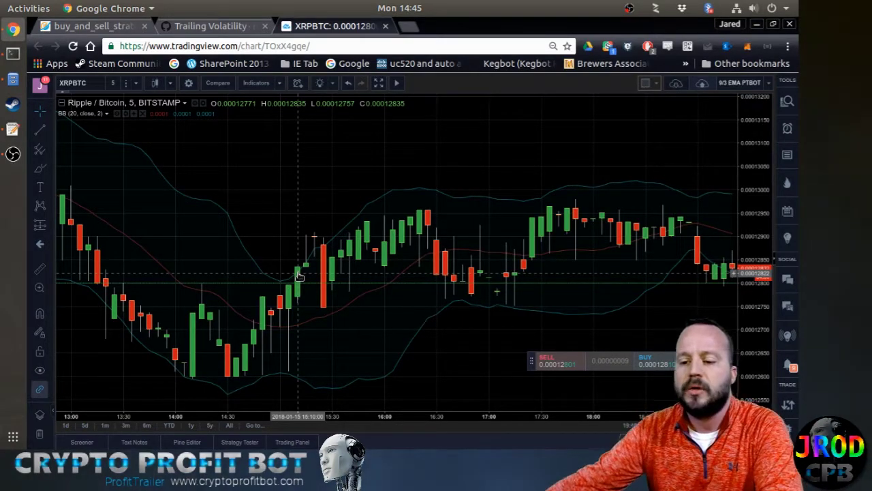
left_click(93, 26)
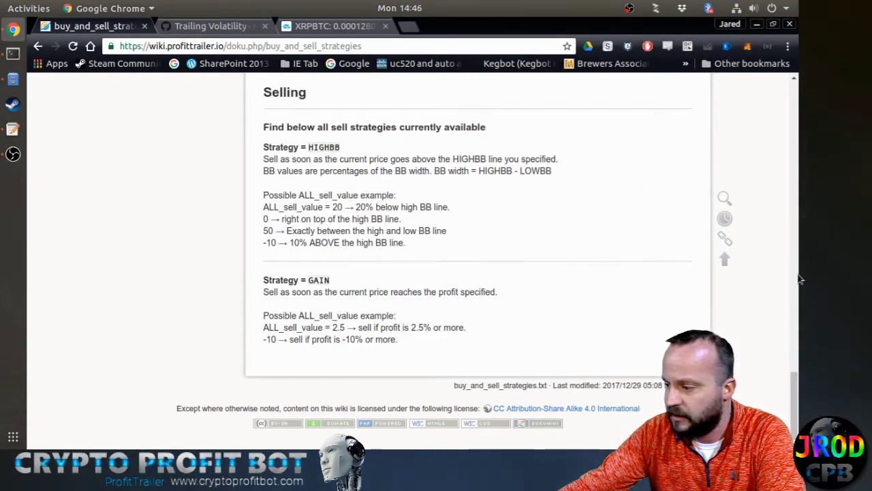
left_click_drag(797, 397, 775, 145)
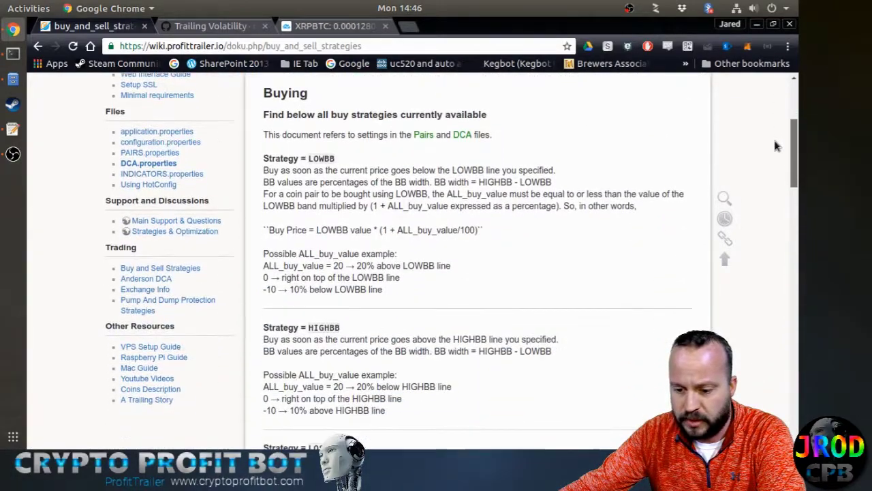
left_click(149, 163)
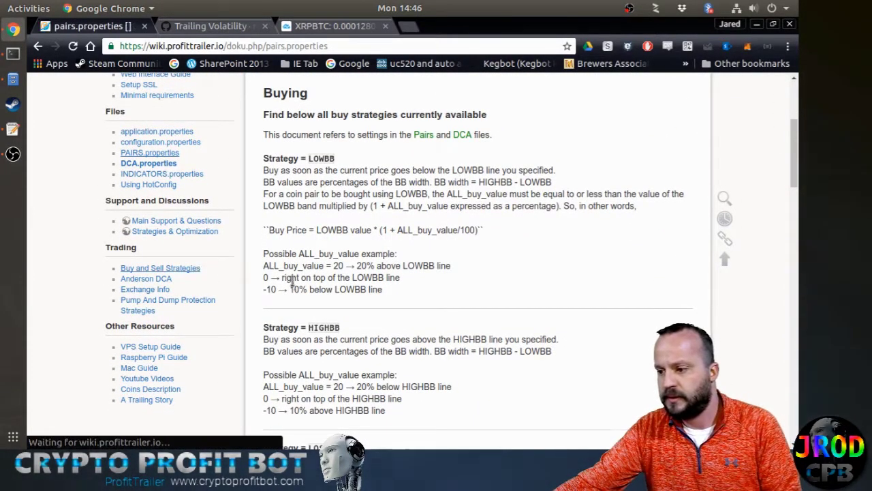
key("ctrl+f")
type("min")
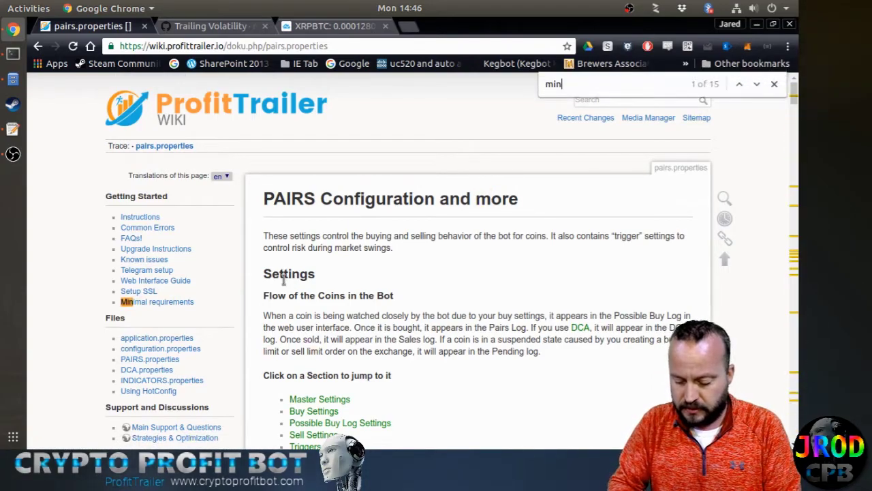
type("_pro")
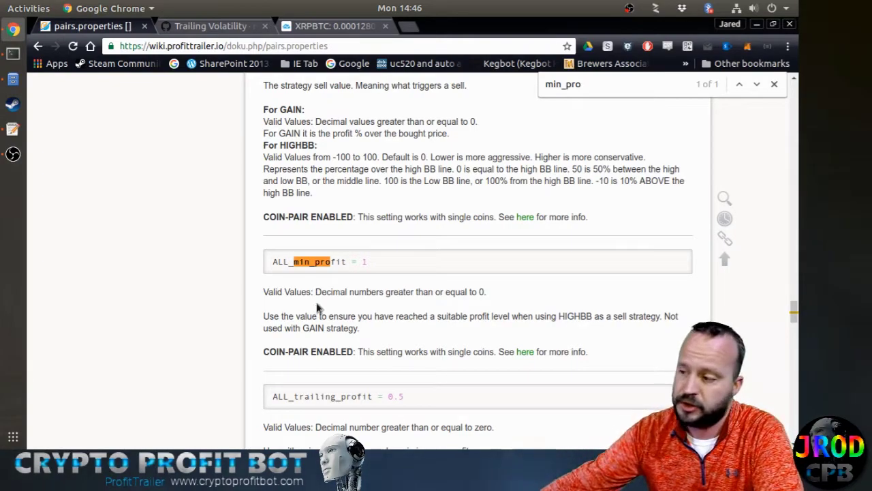
left_click(775, 85)
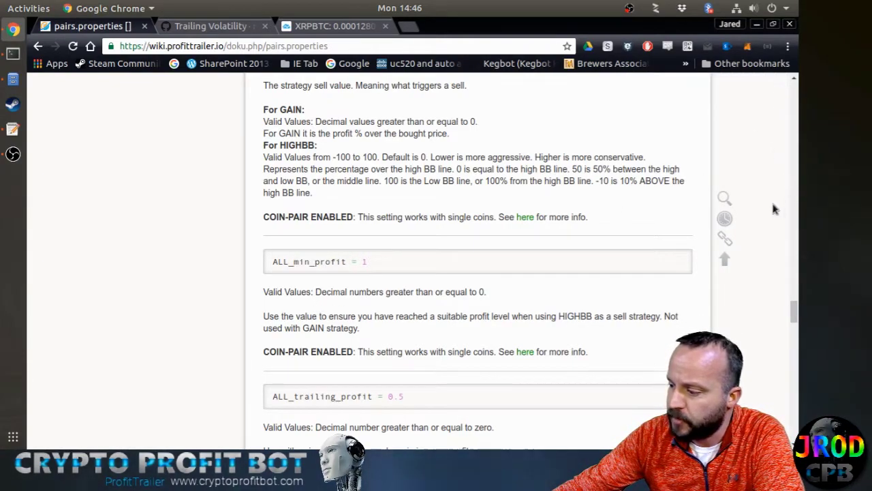
key("alt+Left")
Scroll to the bottom Selling section showing the HIGHBB and GAIN ALL_sell_value examples
scroll(366, 307, "down", 15)
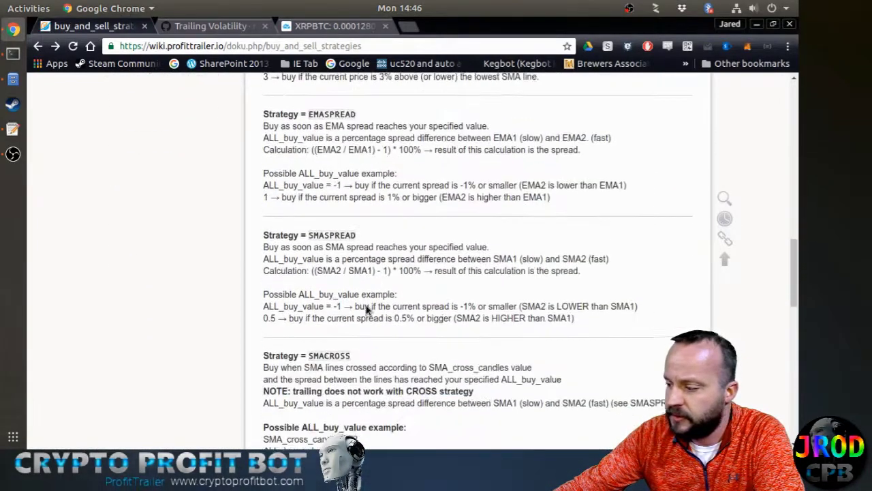
scroll(366, 307, "down", 3)
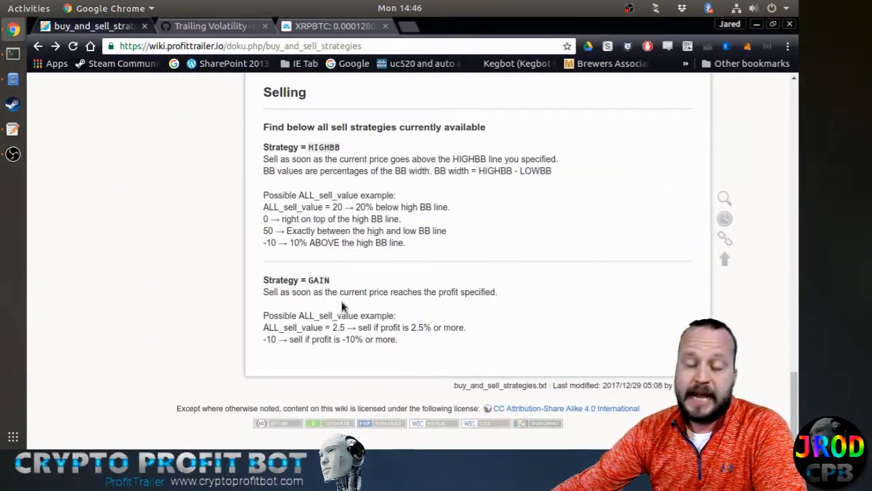